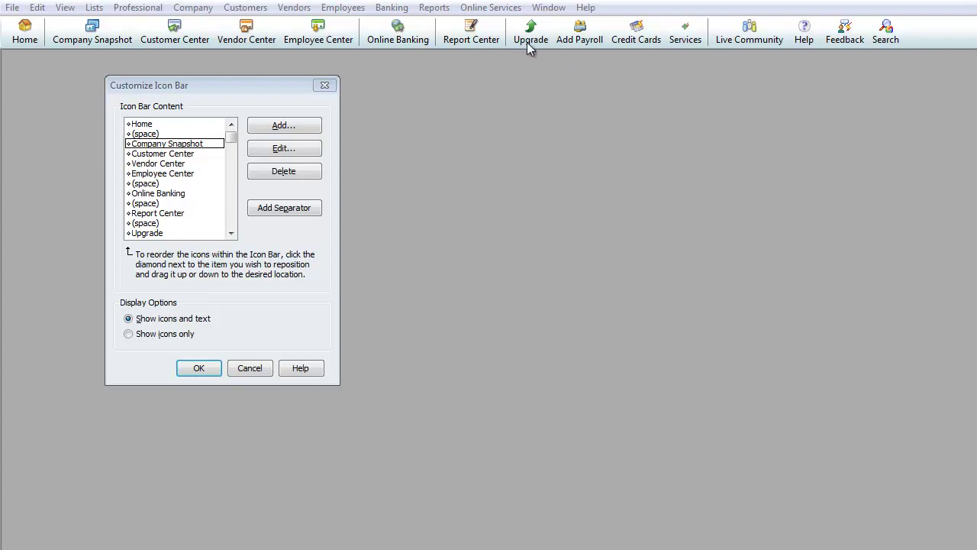
Step: Delete the Upgrade, Add Payroll and Services shortcuts from the icon bar
left_click(157, 234)
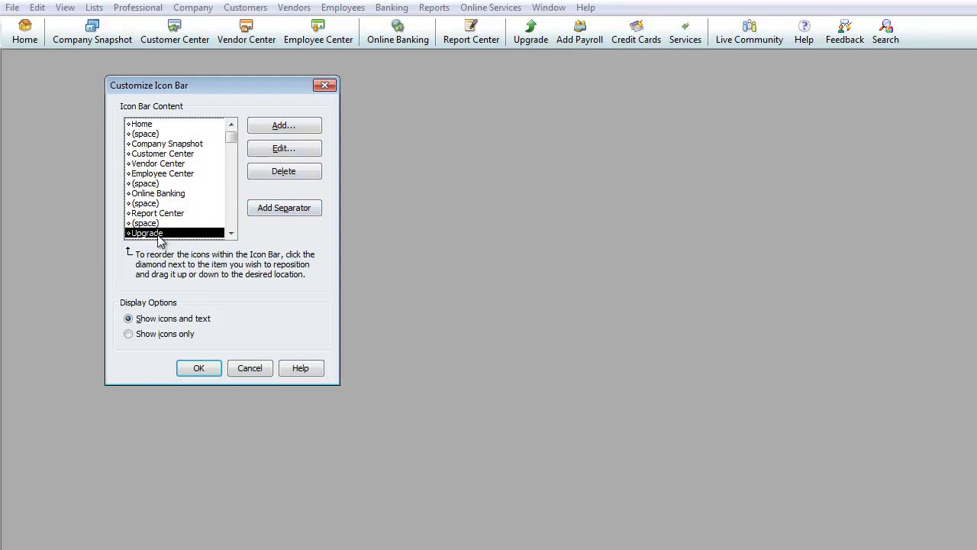
left_click(264, 172)
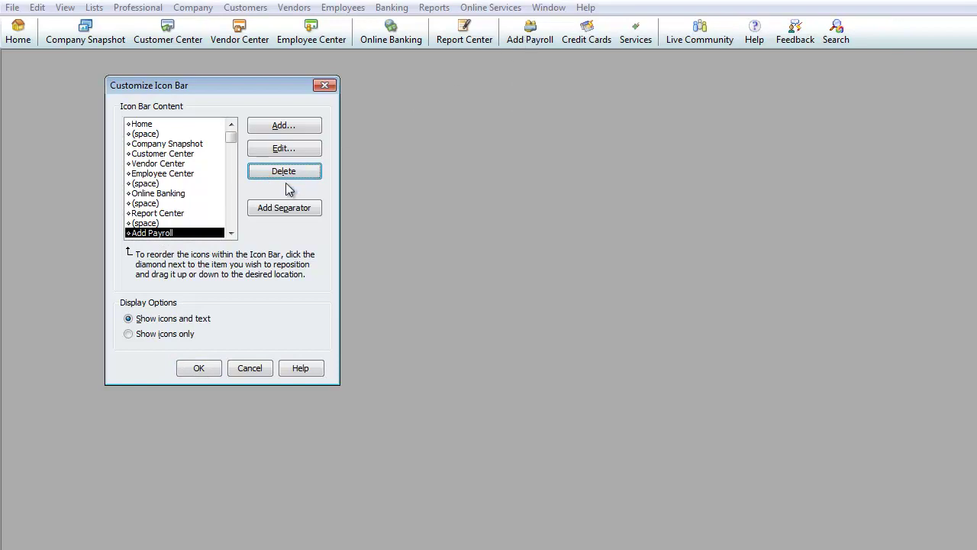
left_click(280, 180)
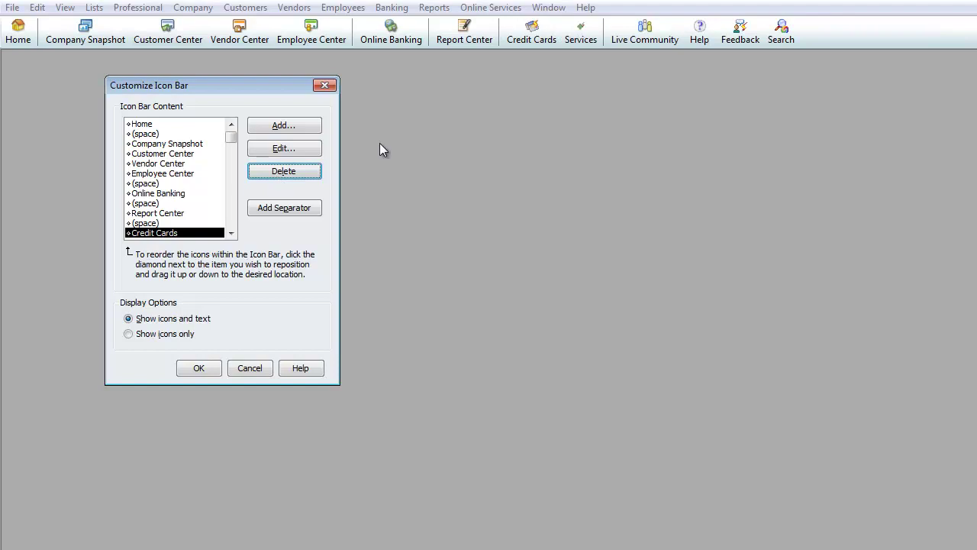
left_click(232, 234)
left_click(232, 234)
left_click(232, 234)
left_click(232, 235)
left_click(232, 234)
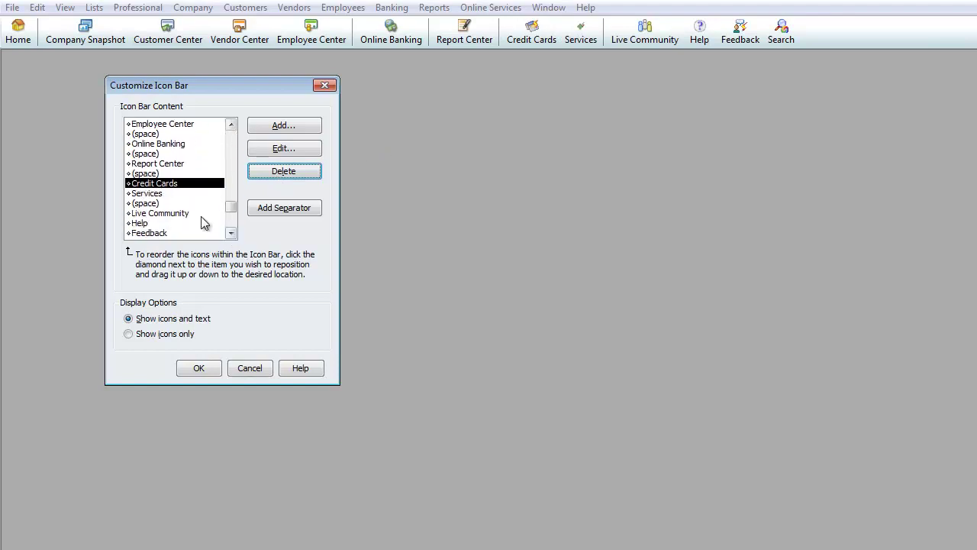
left_click(167, 195)
left_click(294, 172)
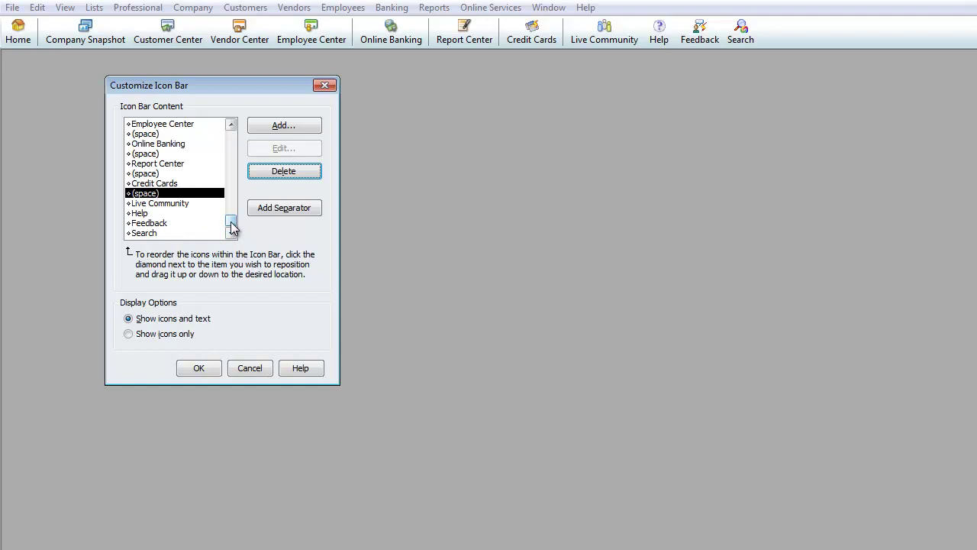
mouse_move(230, 220)
left_mouse_down()
mouse_move(232, 143)
mouse_move(230, 222)
left_mouse_up()
Step: Add a Back Up Data shortcut to the icon bar
left_click(302, 126)
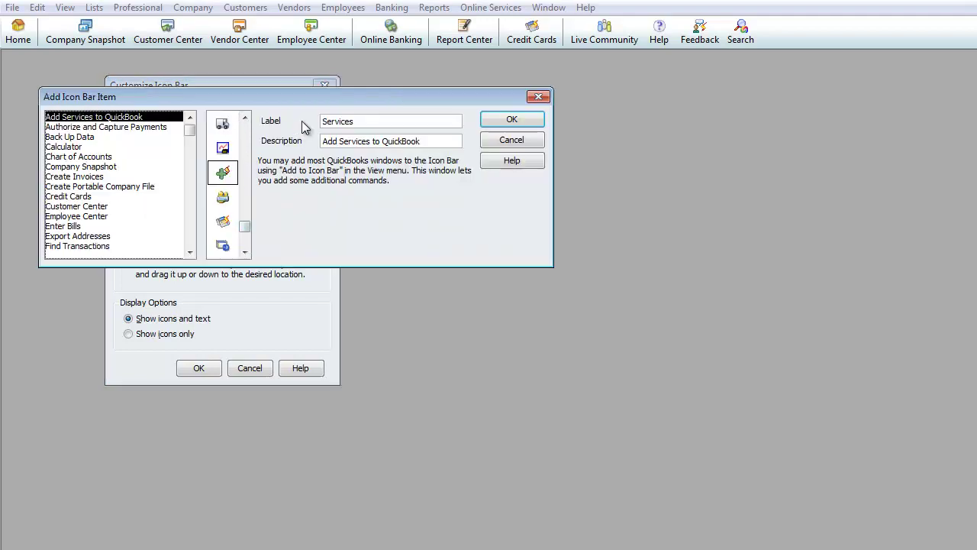
left_click(58, 138)
left_click(223, 173)
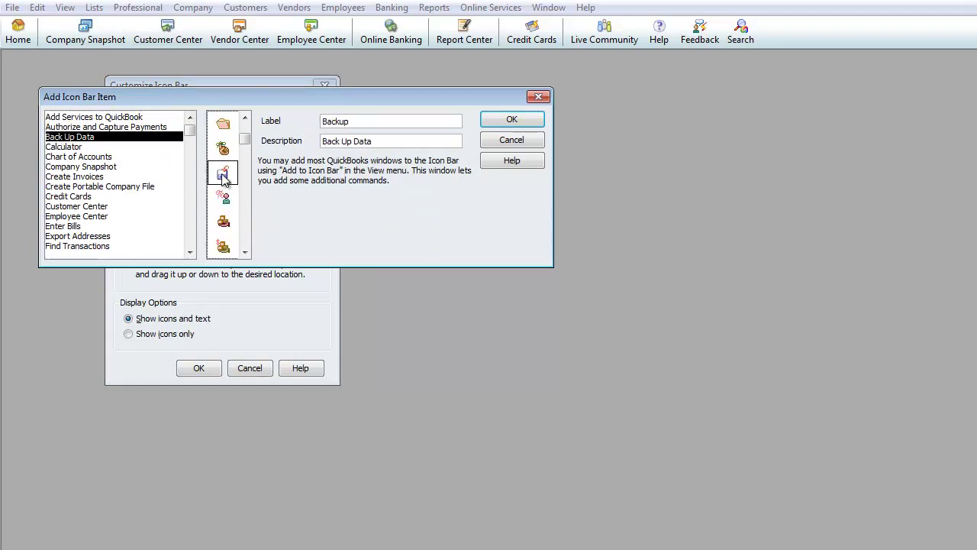
left_click(524, 122)
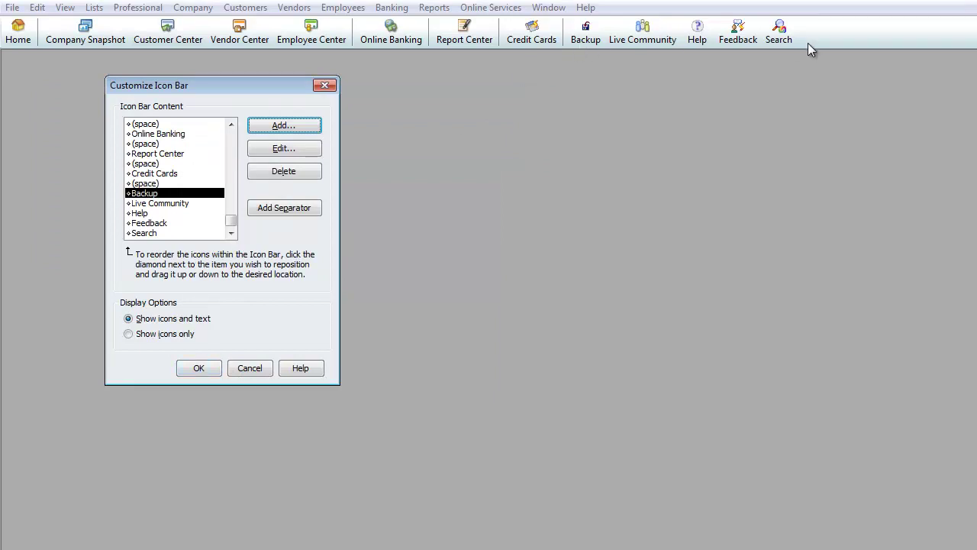
left_click(693, 47)
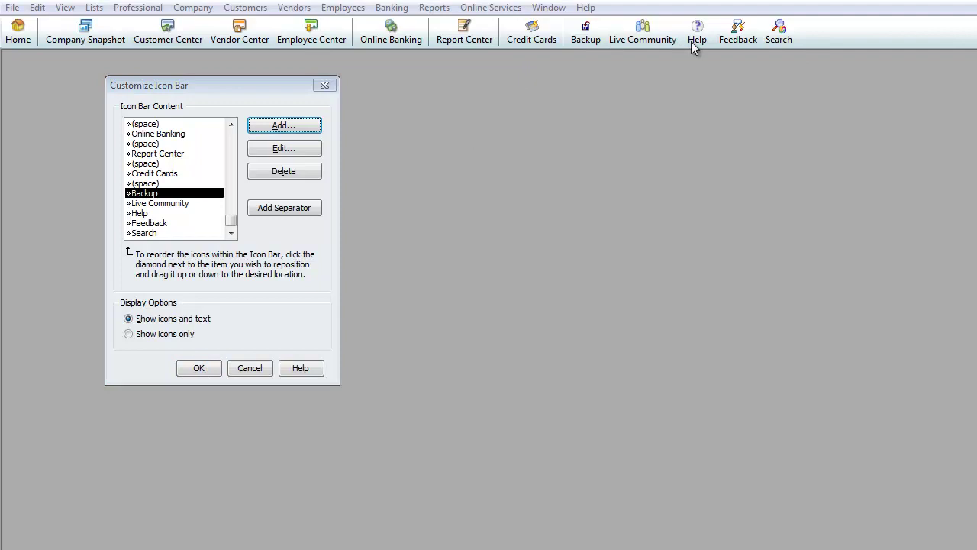
Step: Browse commands from Authorize and Capture Payments to Find Transactions, then cancel without adding another
left_click(288, 129)
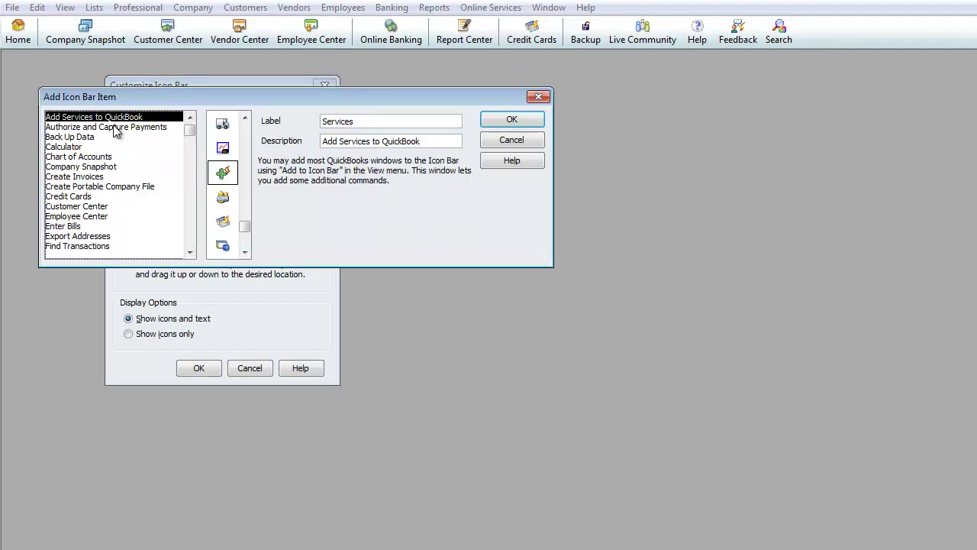
left_click(108, 127)
left_click(99, 137)
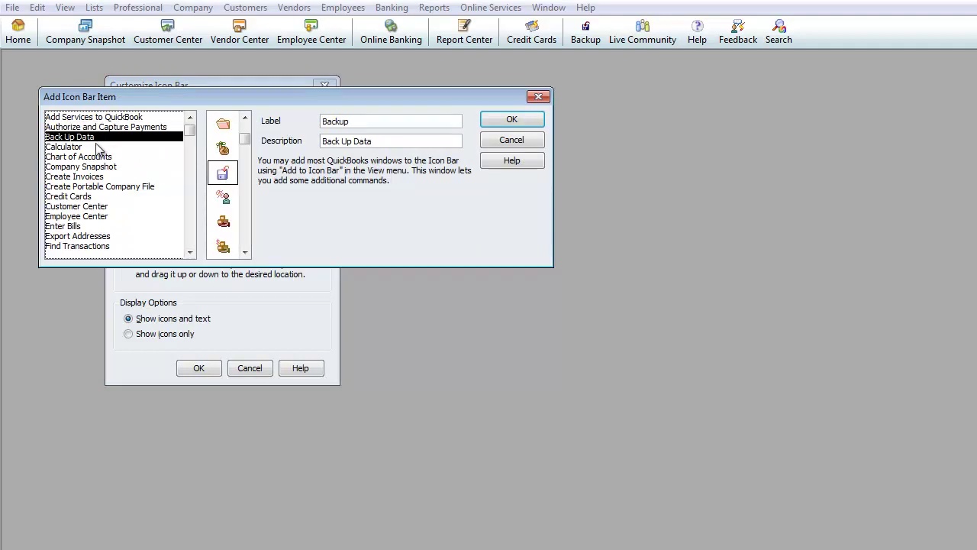
left_click(97, 146)
left_click(98, 156)
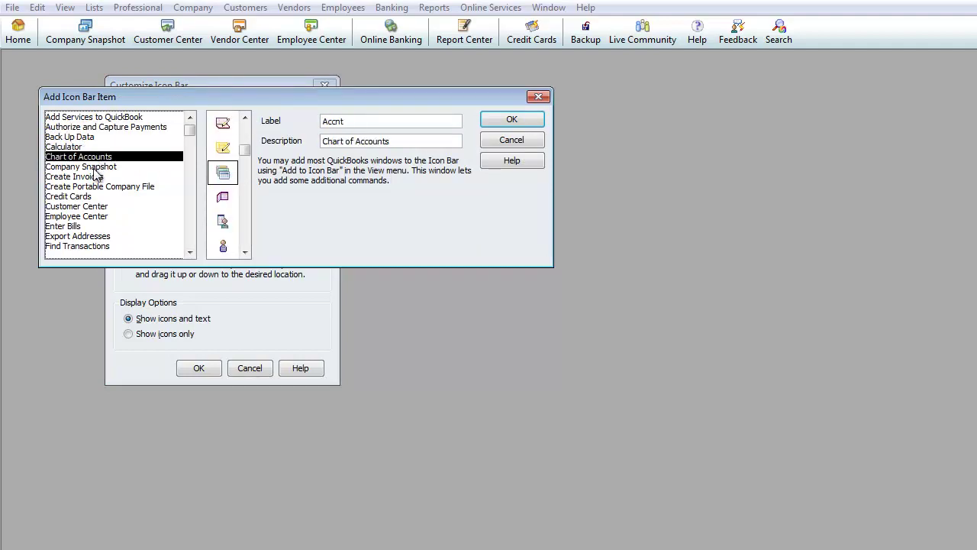
left_click(94, 168)
left_click(99, 178)
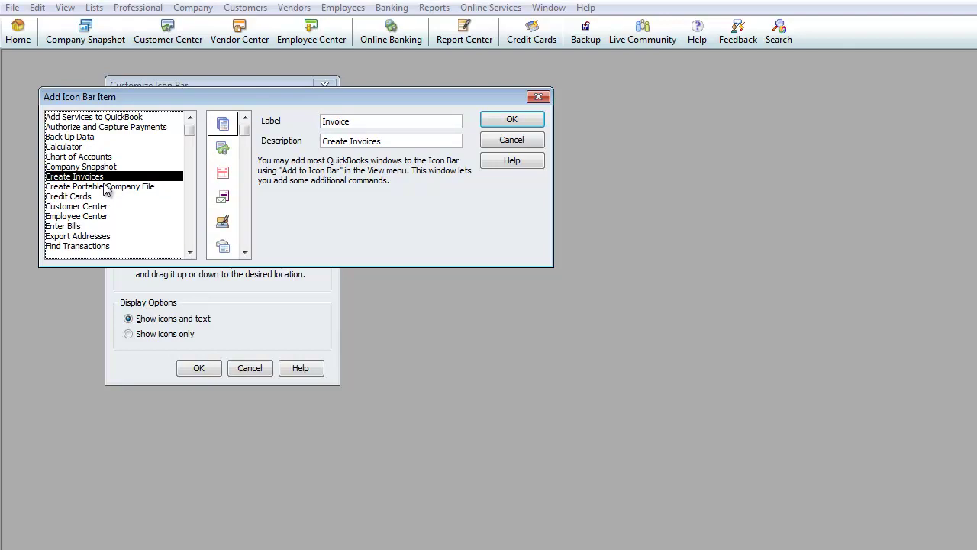
left_click(104, 188)
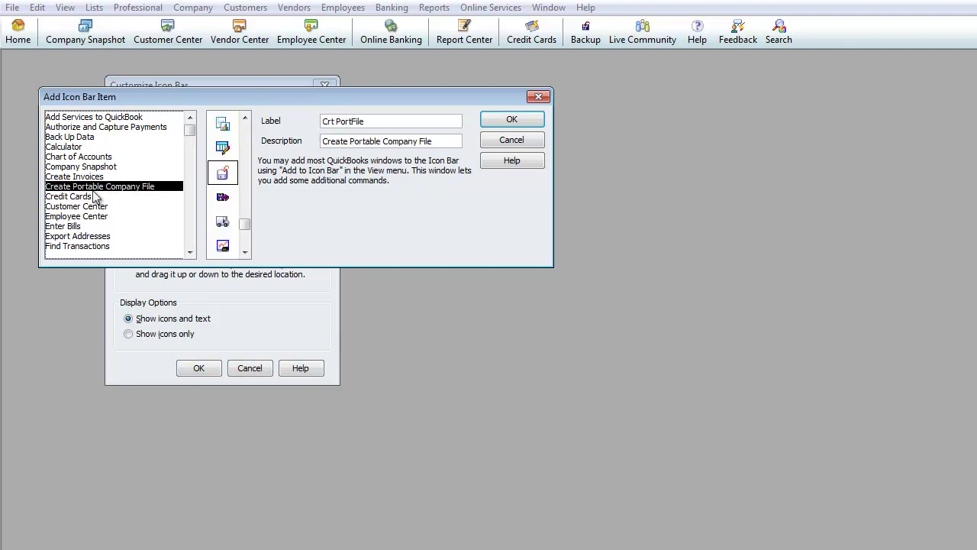
left_click(95, 197)
left_click(94, 217)
left_click(95, 226)
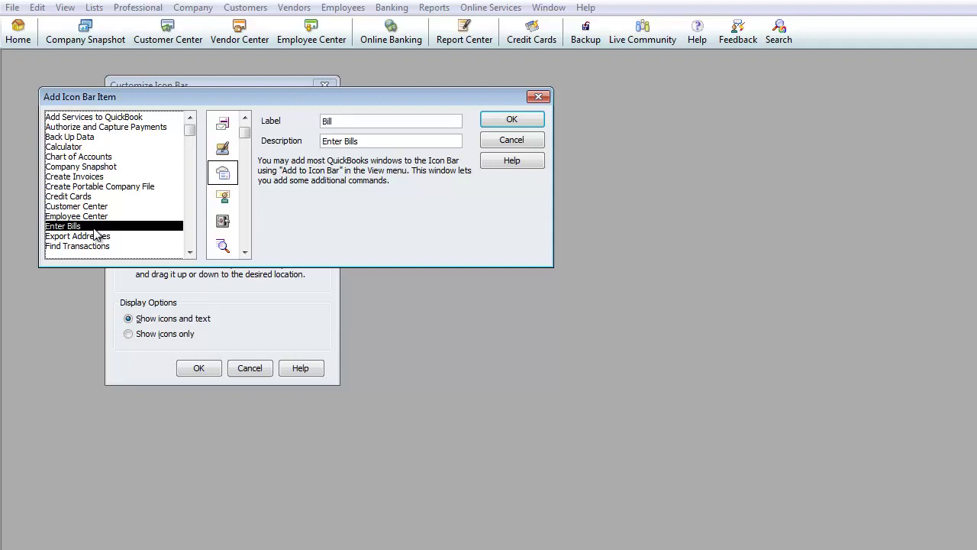
left_click(100, 236)
left_click(109, 246)
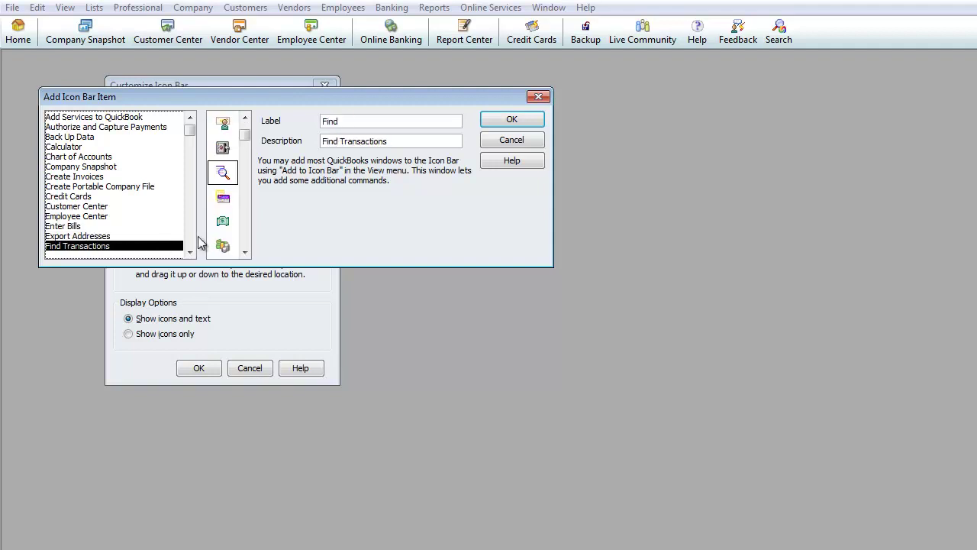
left_click(498, 142)
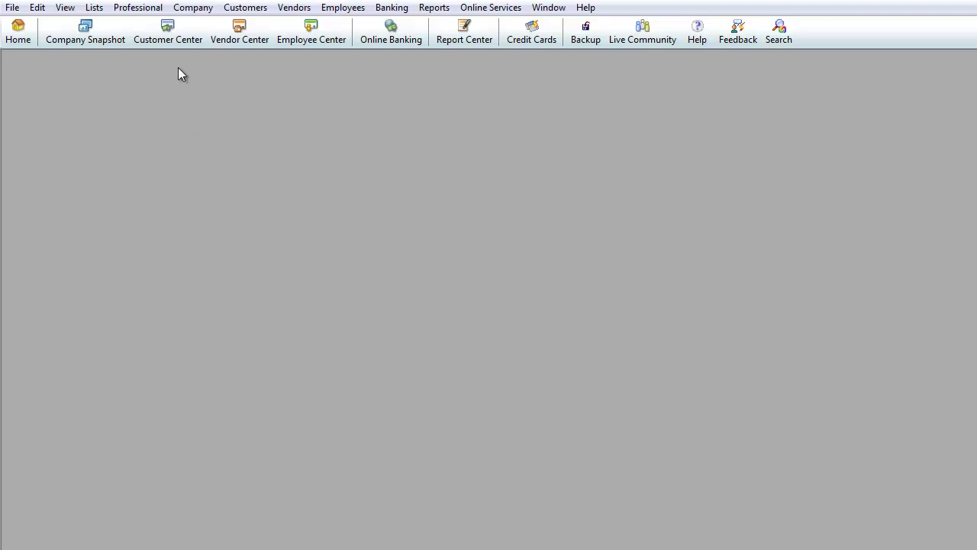
Step: Open the Chart of Accounts from the Lists menu, then resize and reposition it to show every account
left_click(194, 10)
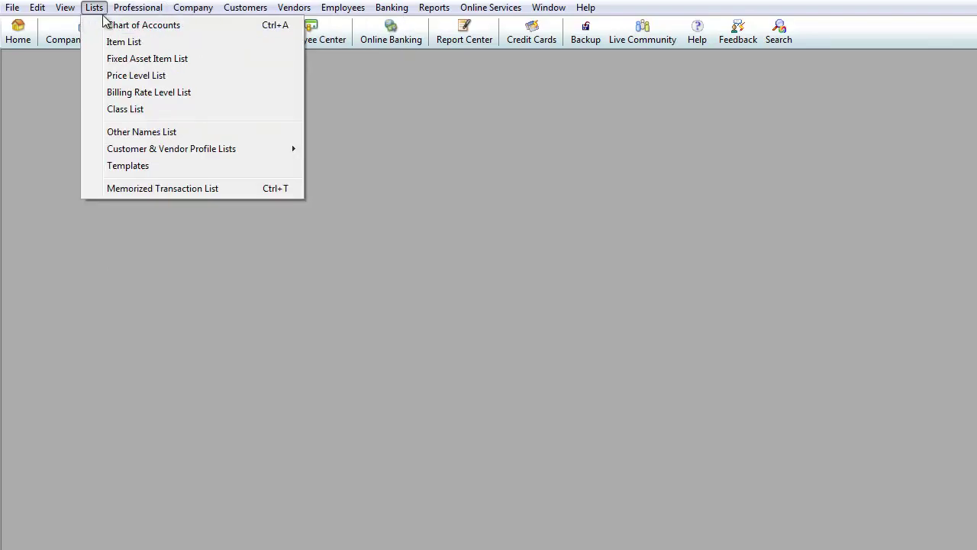
left_click(107, 25)
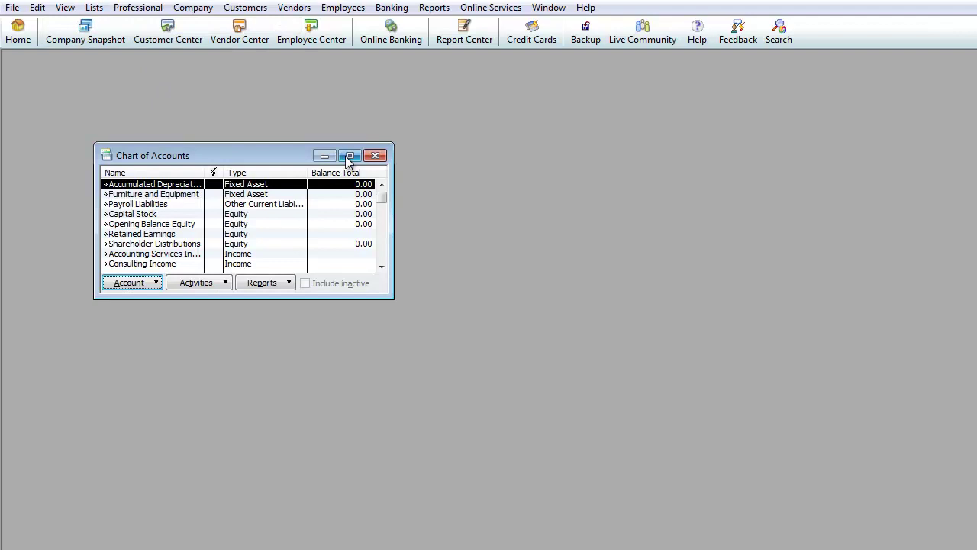
left_click_drag(392, 297, 574, 394)
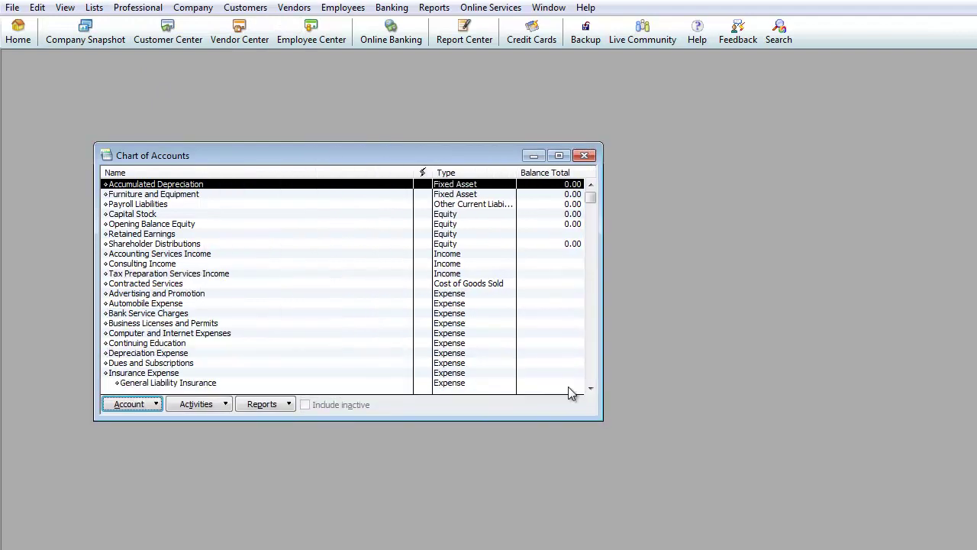
left_click_drag(357, 158, 274, 55)
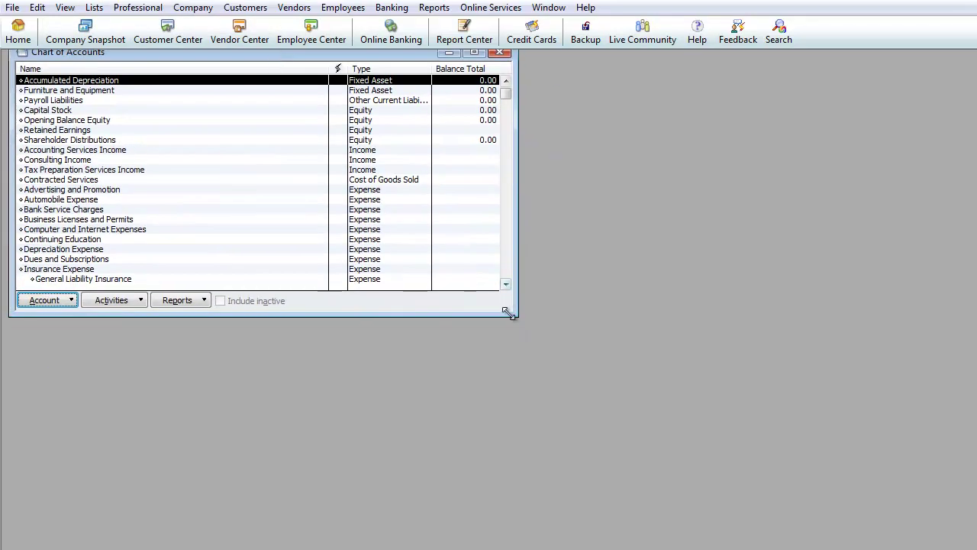
left_click_drag(516, 313, 951, 539)
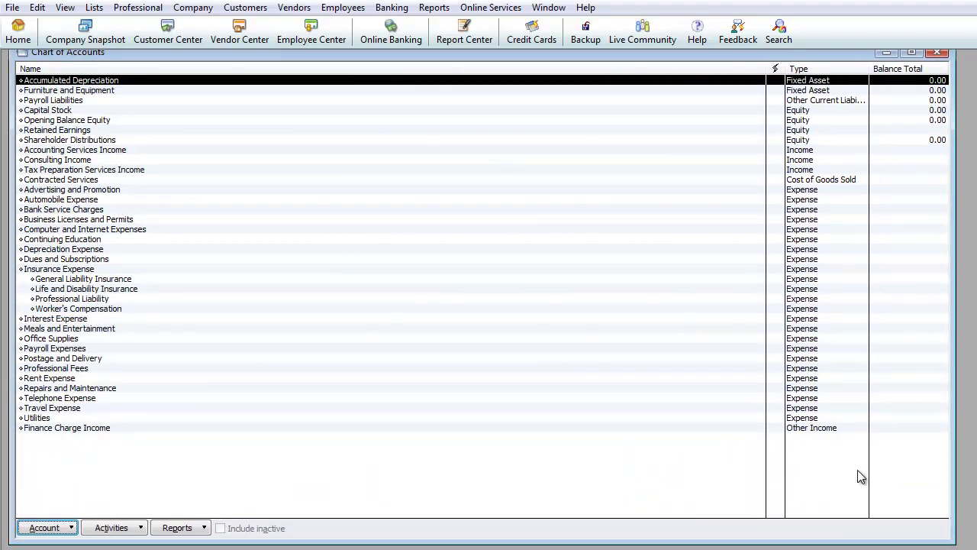
left_click_drag(443, 57, 445, 62)
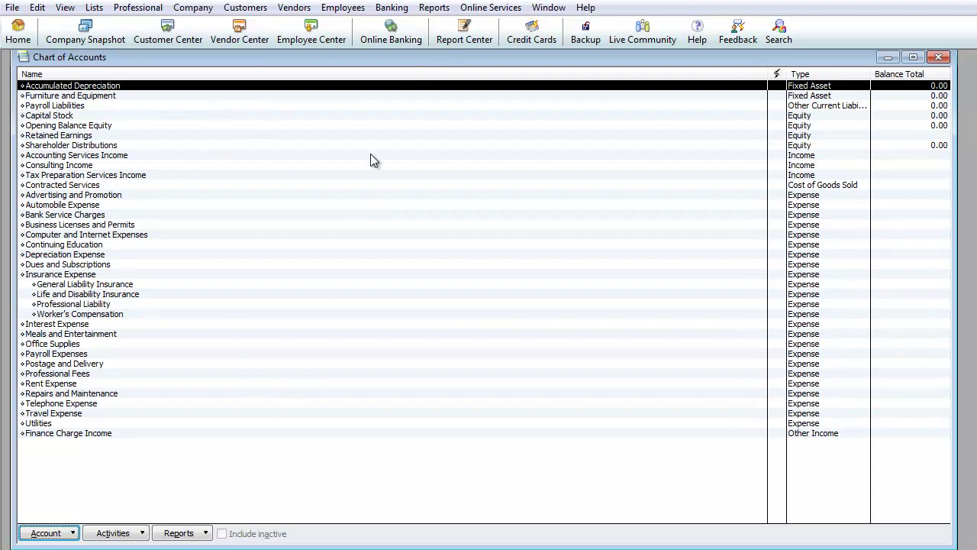
Step: Start a new account from the Chart of Accounts' Account menu and select Bank as its type
left_click(388, 11)
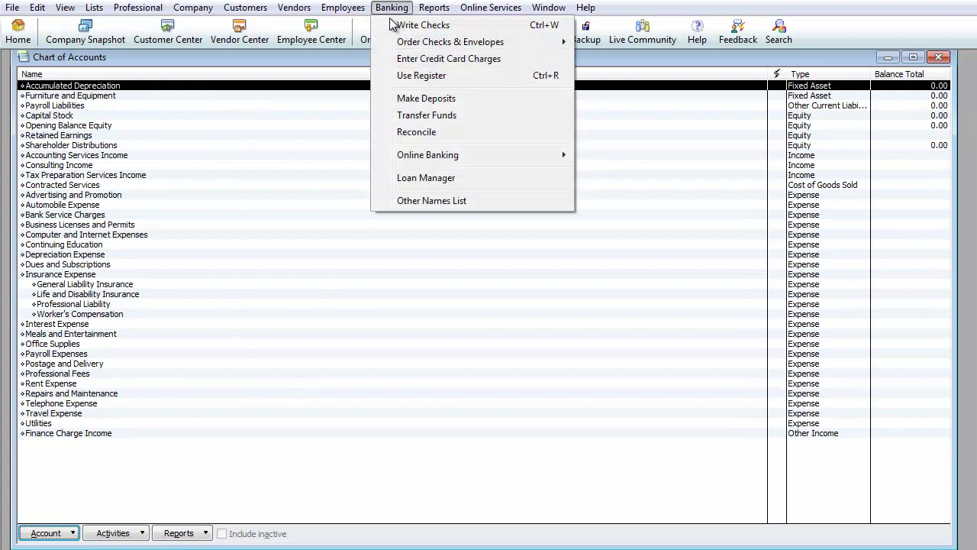
left_click(192, 144)
left_click(101, 86)
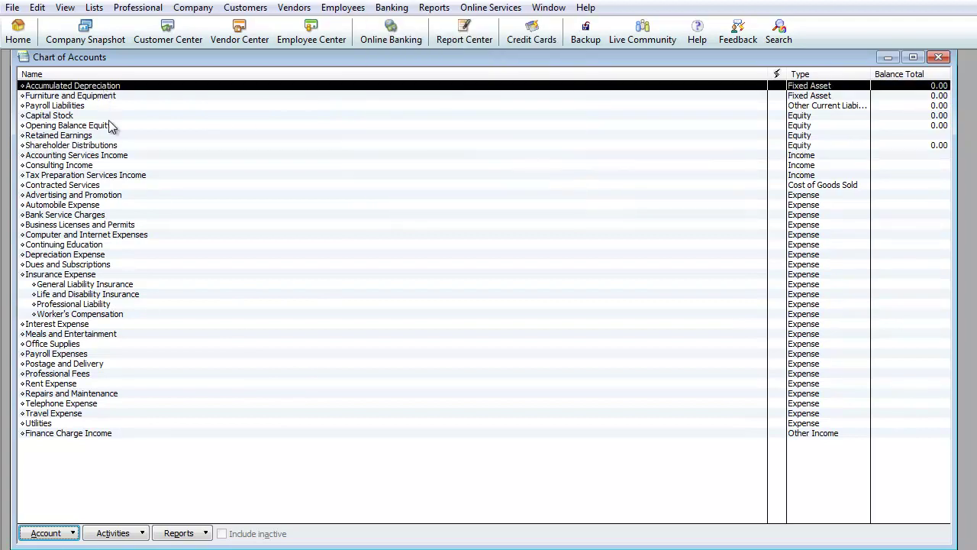
left_click(72, 535)
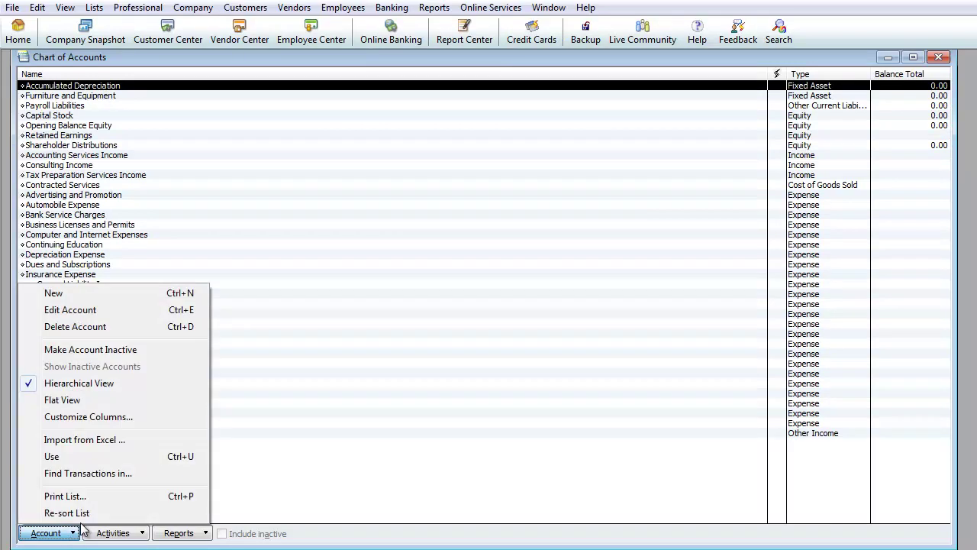
left_click(84, 296)
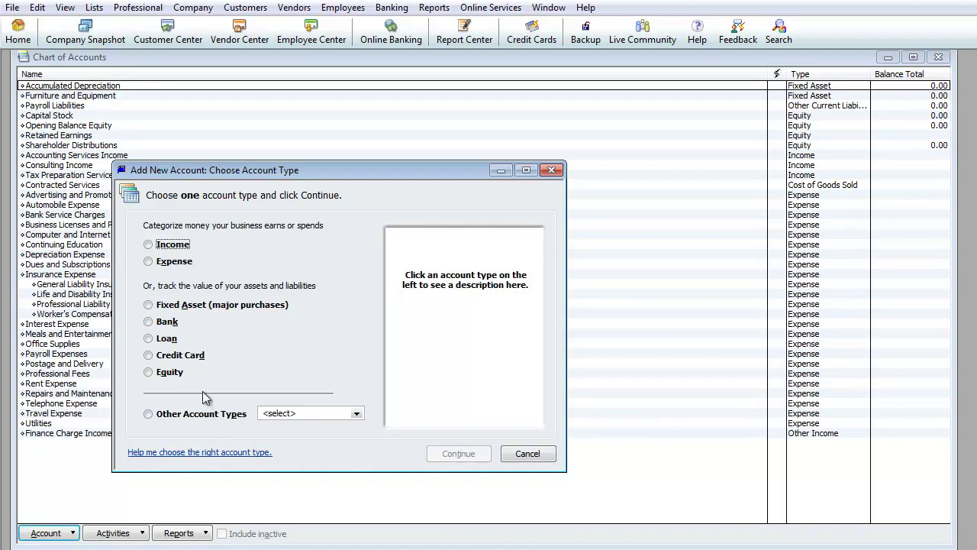
left_click(149, 322)
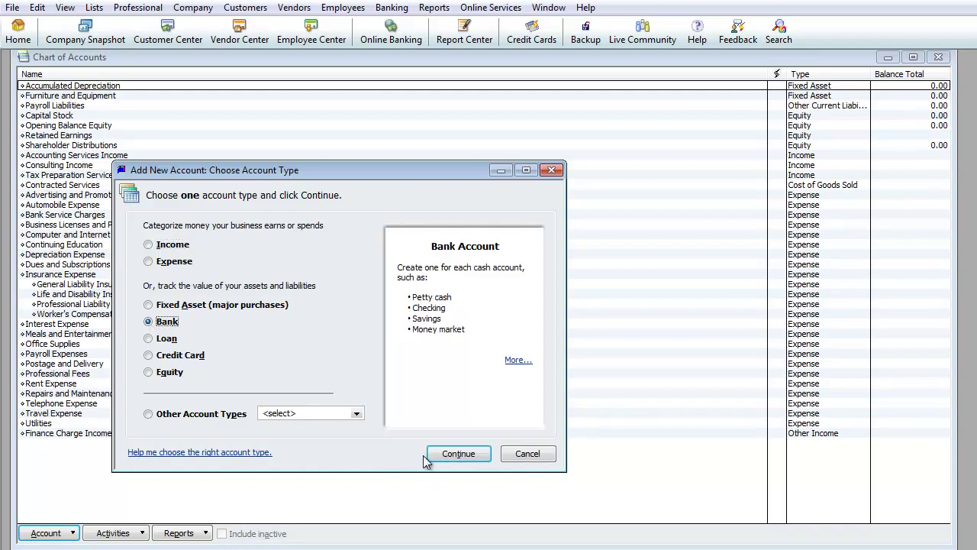
Step: Name the new bank account 'Wells Fargo' and save it with Save & New
left_click(450, 456)
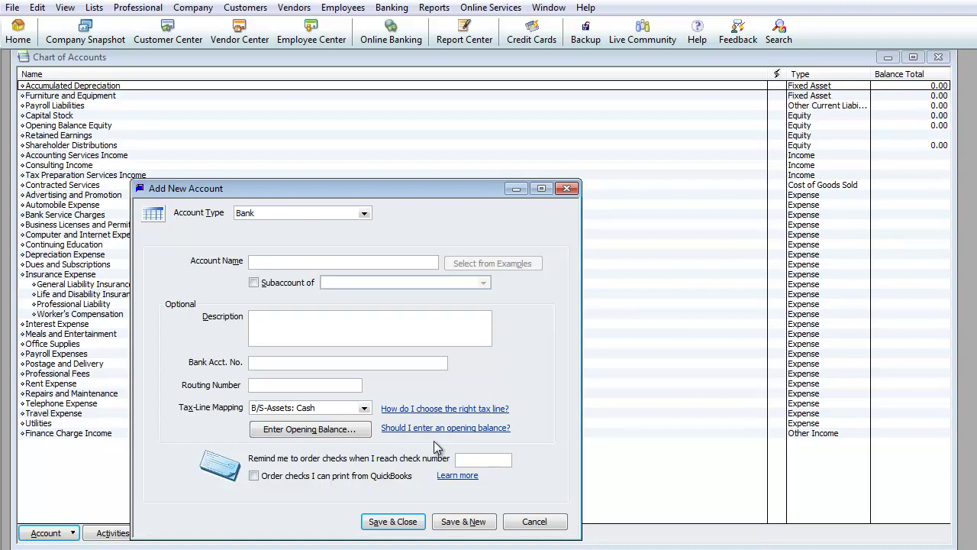
type("Wells Fargo")
left_click(457, 527)
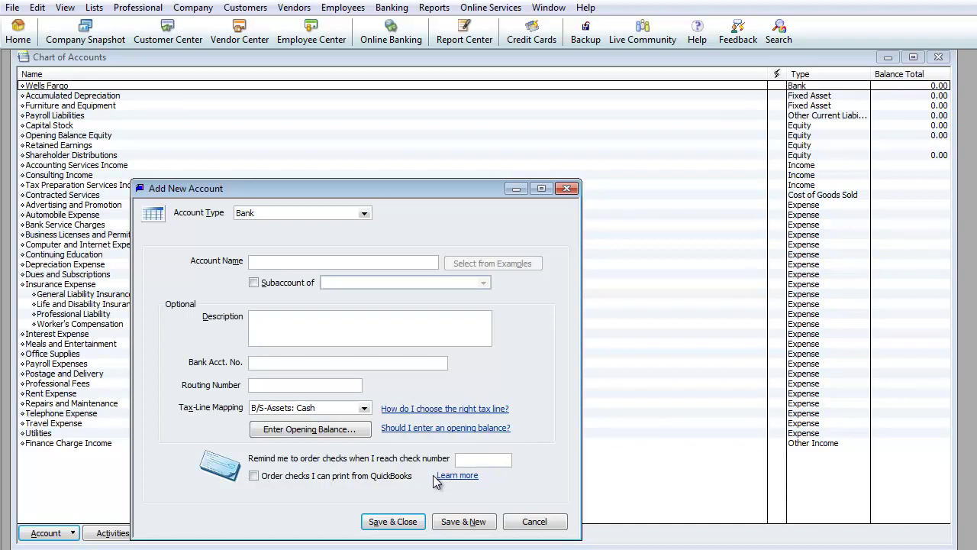
Step: Name the account 'WF - Checking #5555' and make it a sub-account of Wells Fargo
type("WF -")
type("Checking #5555")
left_click(255, 283)
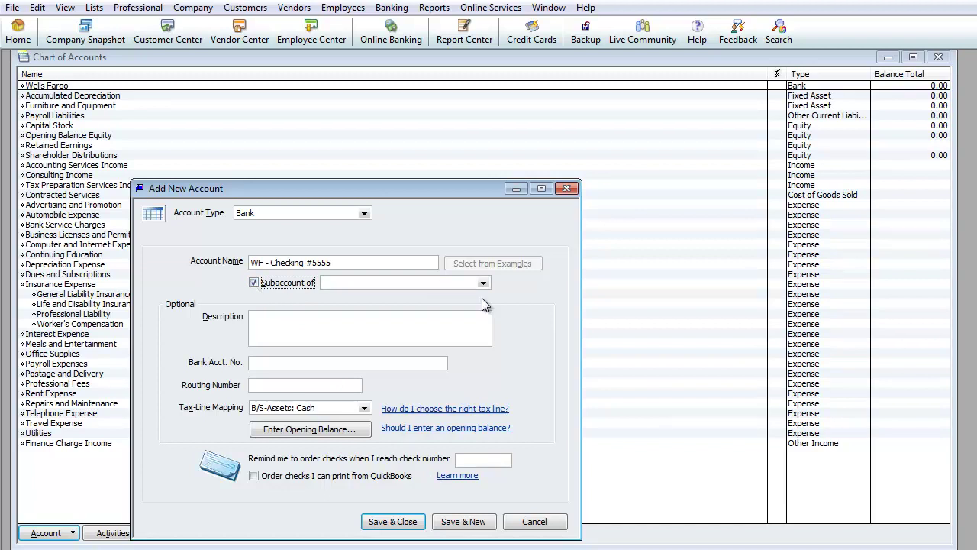
left_click(448, 283)
type("Wells Fargo")
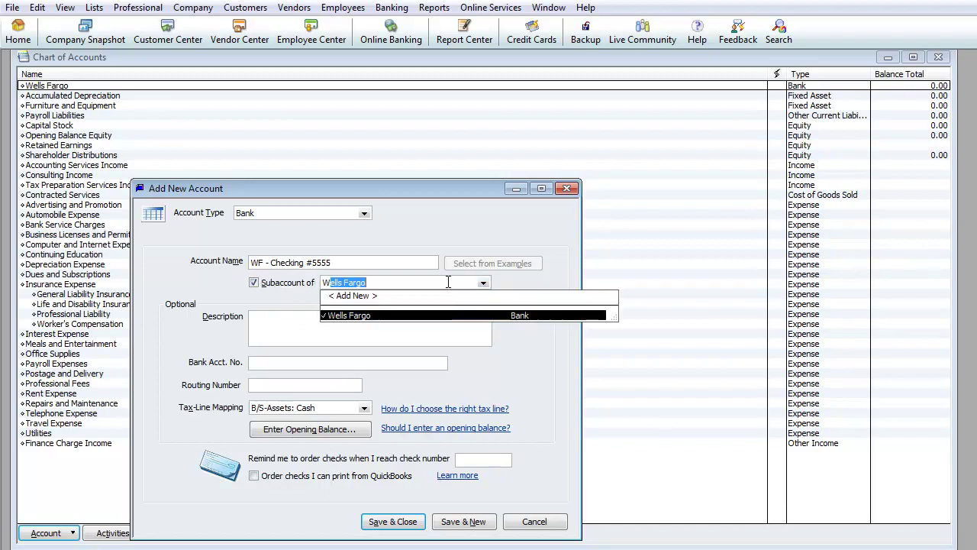
key("Tab")
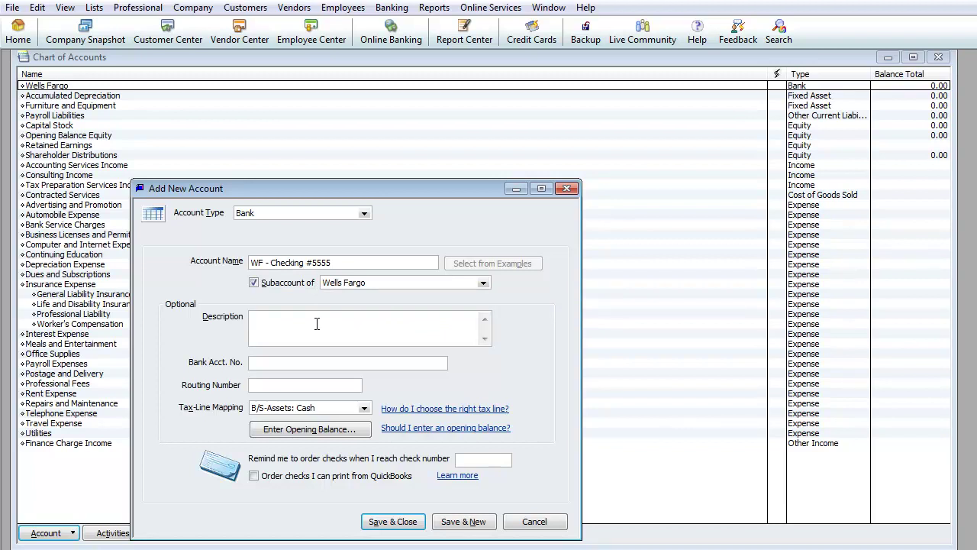
Step: Fill in its bank account and routing numbers, save, and begin naming 'WF - Savings 0555'
left_click(282, 362)
type("555555")
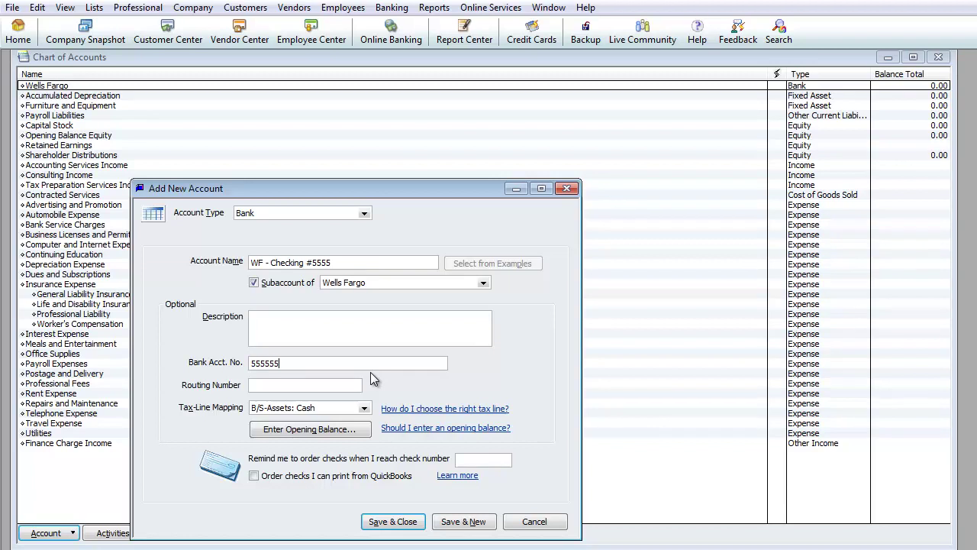
type("55555")
key("Tab")
type("122222000")
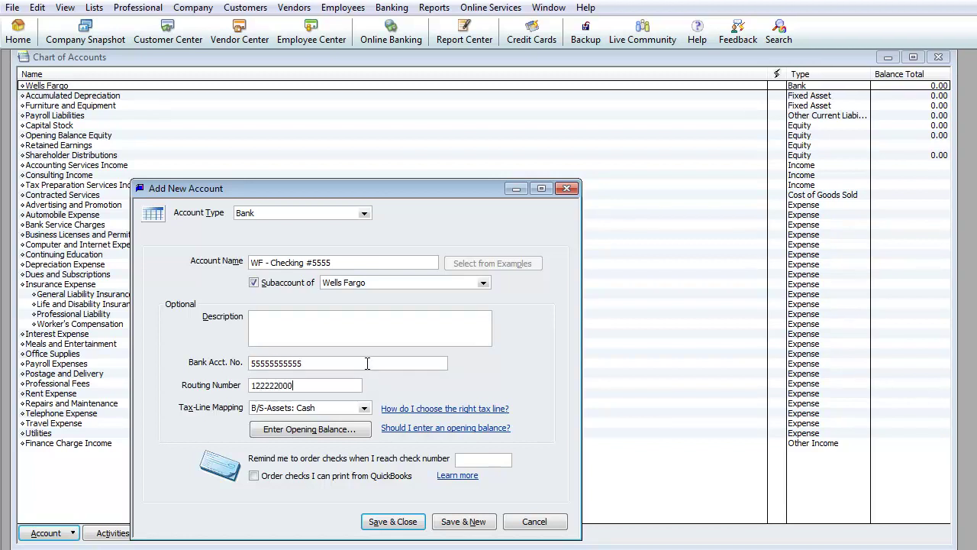
left_click(463, 527)
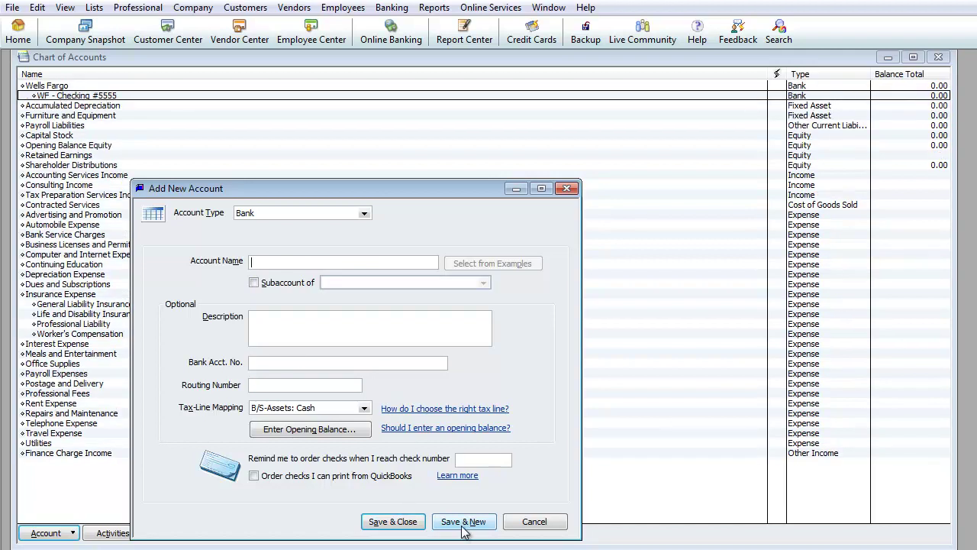
type("WF - Savings 0555")
Step: Put WF - Savings 0555 under Wells Fargo, enter its bank account and routing numbers, and save
left_click(260, 282)
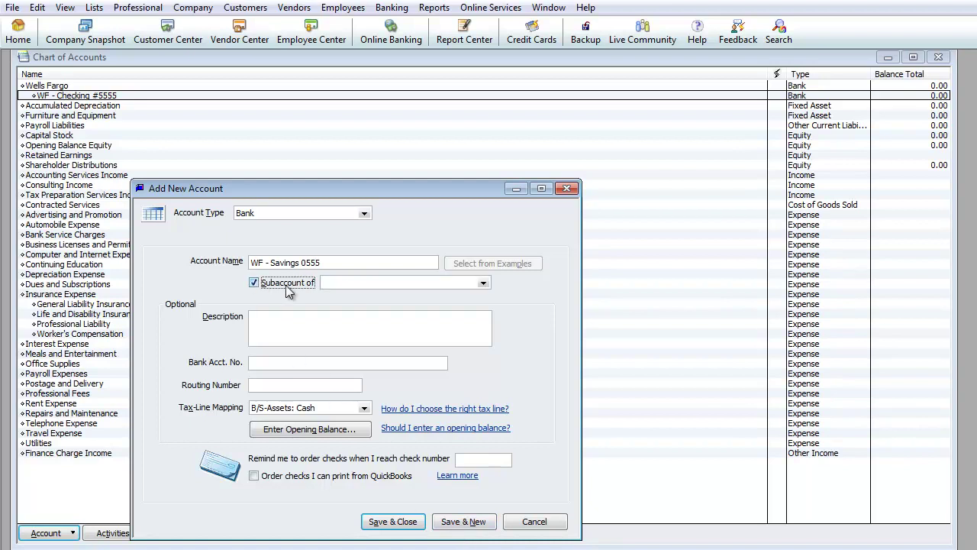
type("wels")
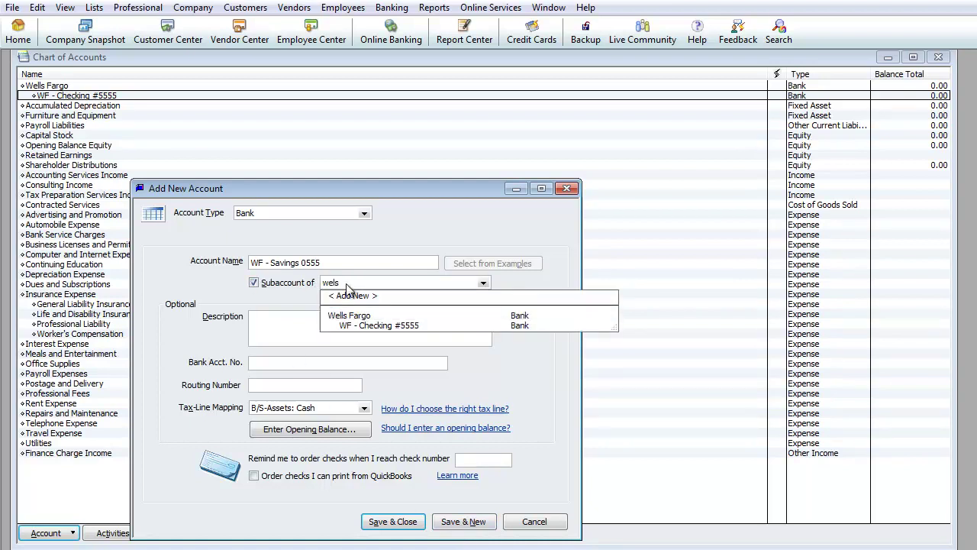
left_click(369, 317)
left_click(285, 363)
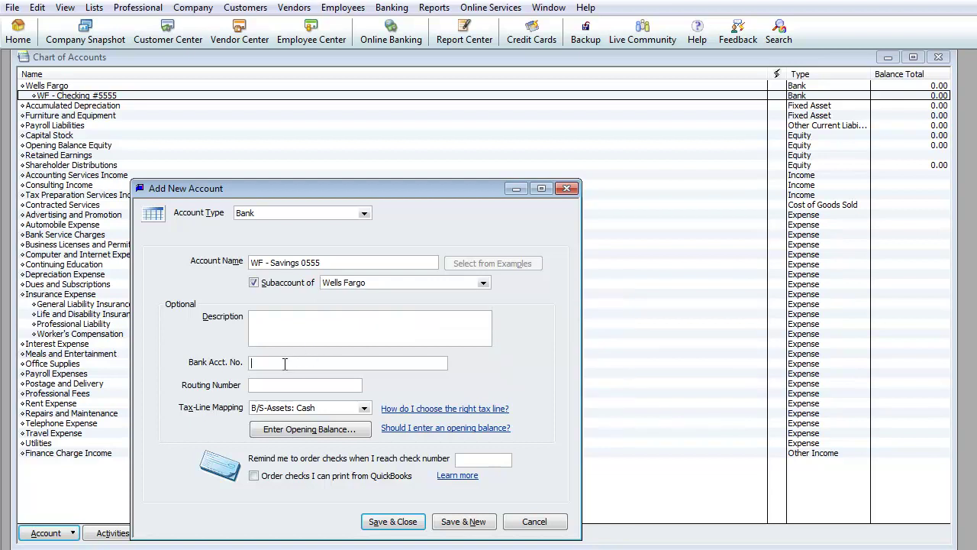
type("050000055555")
key("Tab")
type("120000202")
left_click(455, 522)
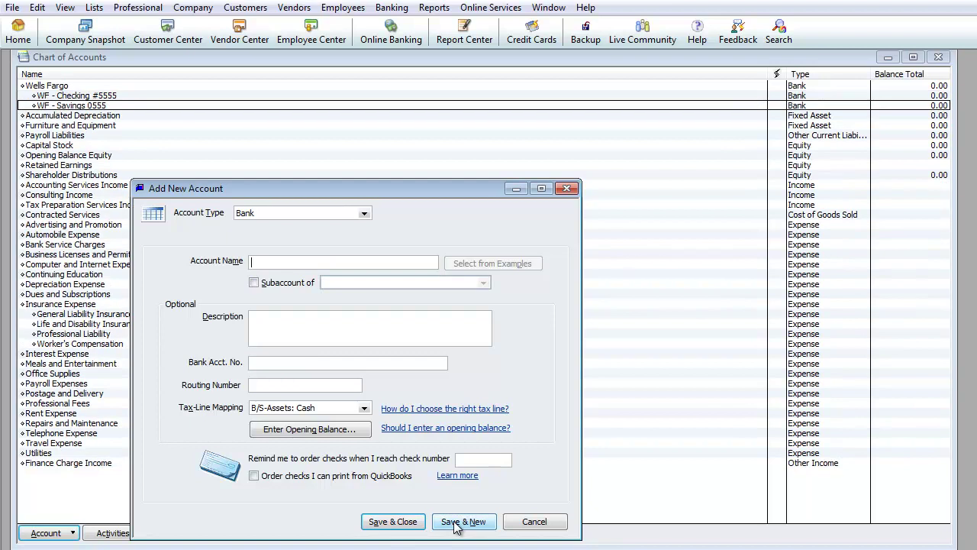
Step: Enter 'WF - Merchant #5511' with its account and routing numbers as a Wells Fargo sub-account
type("WF")
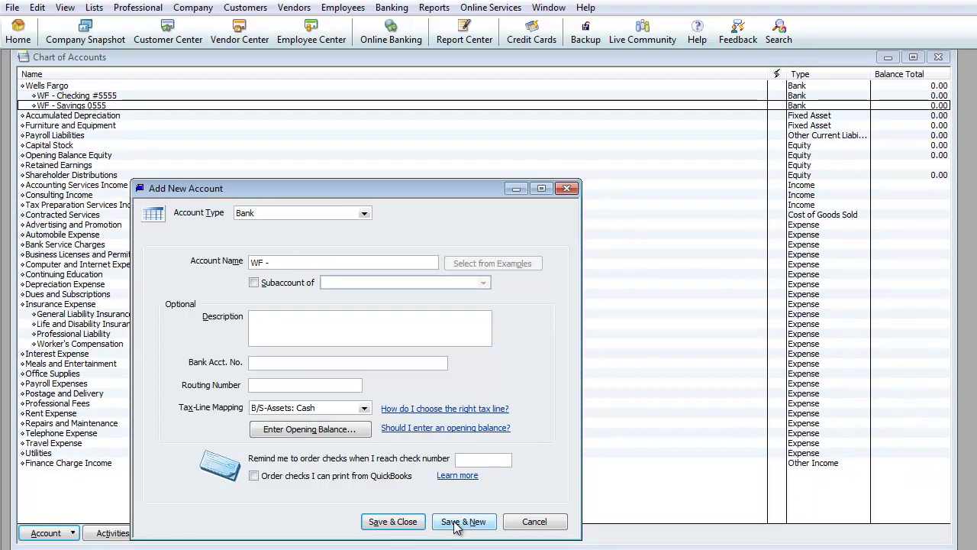
type(" - Merch")
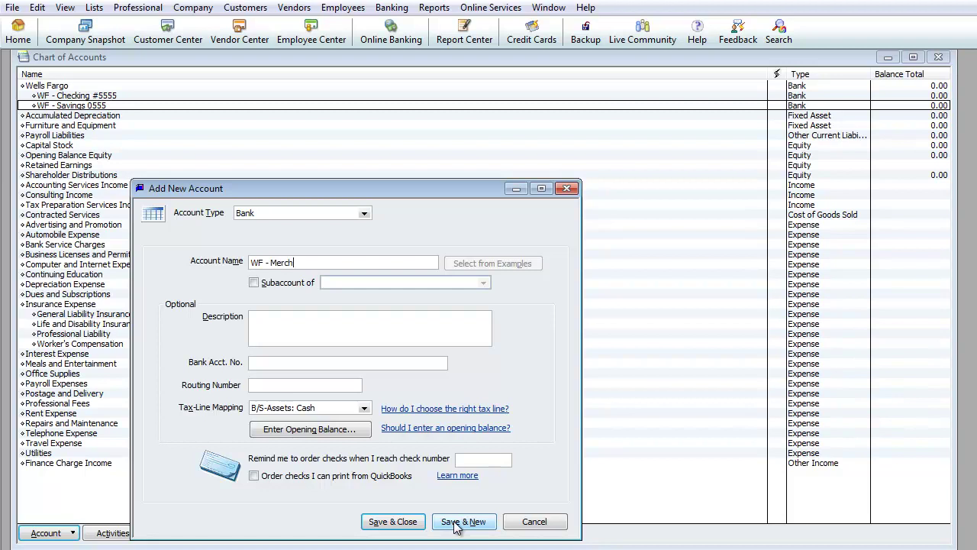
type("ant #5511")
key("Tab")
key("Tab")
key("Tab")
type("5515151515")
key("Tab")
type("121212121")
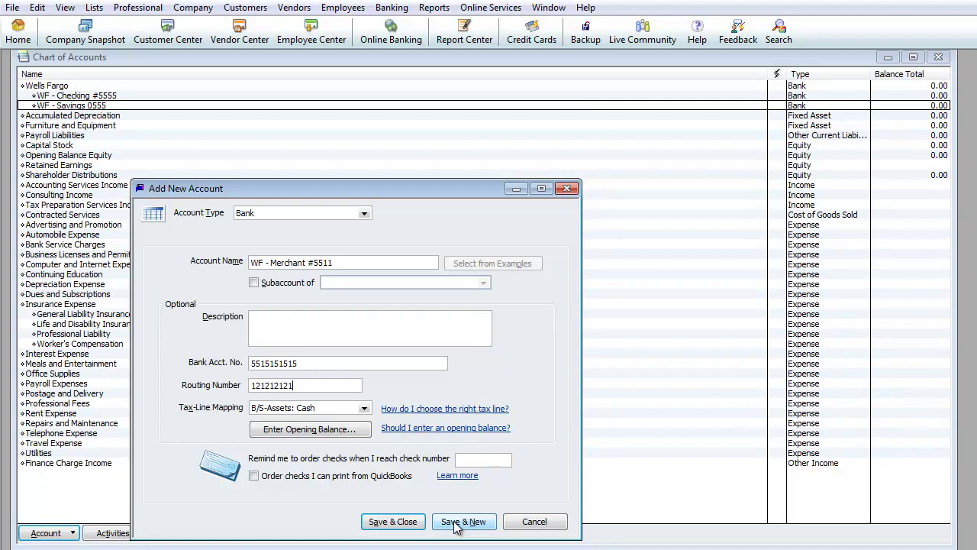
left_click(254, 283)
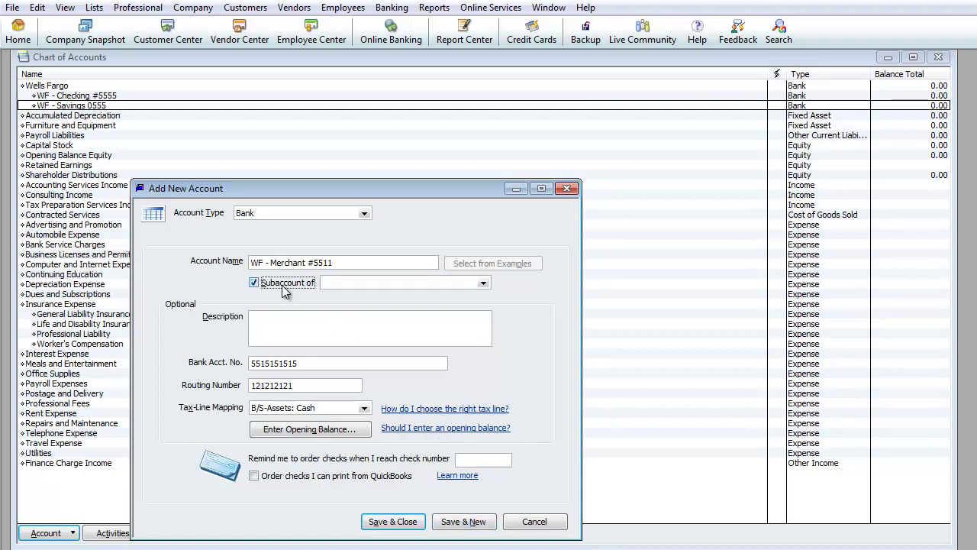
left_click(359, 287)
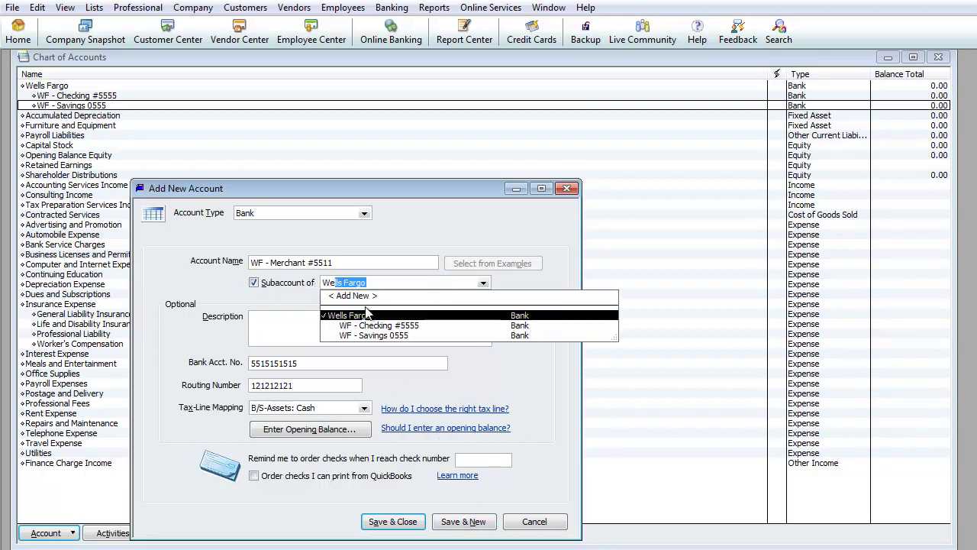
left_click(368, 313)
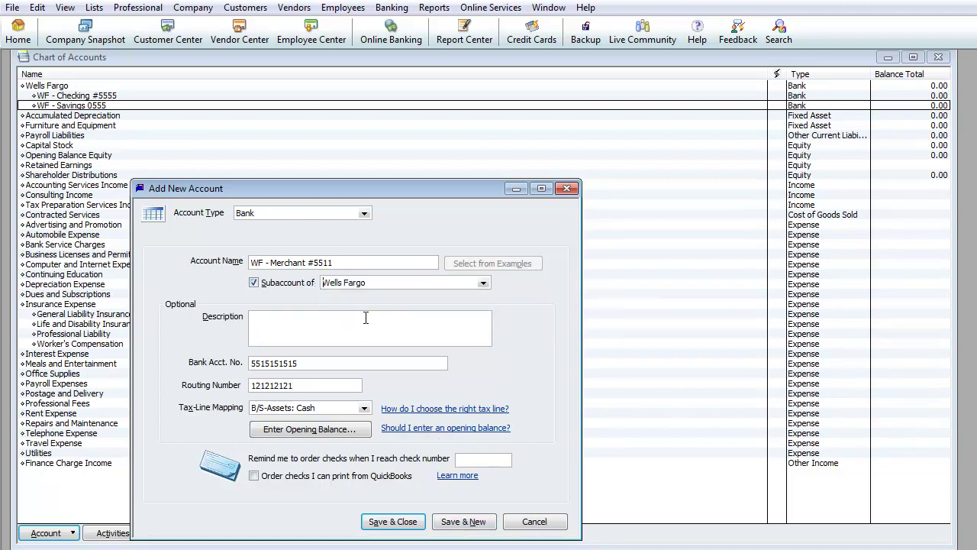
Step: Close the account form and review Wells Fargo's Checking #5555, Merchant #5511 and Savings 0555 rows
left_click(383, 522)
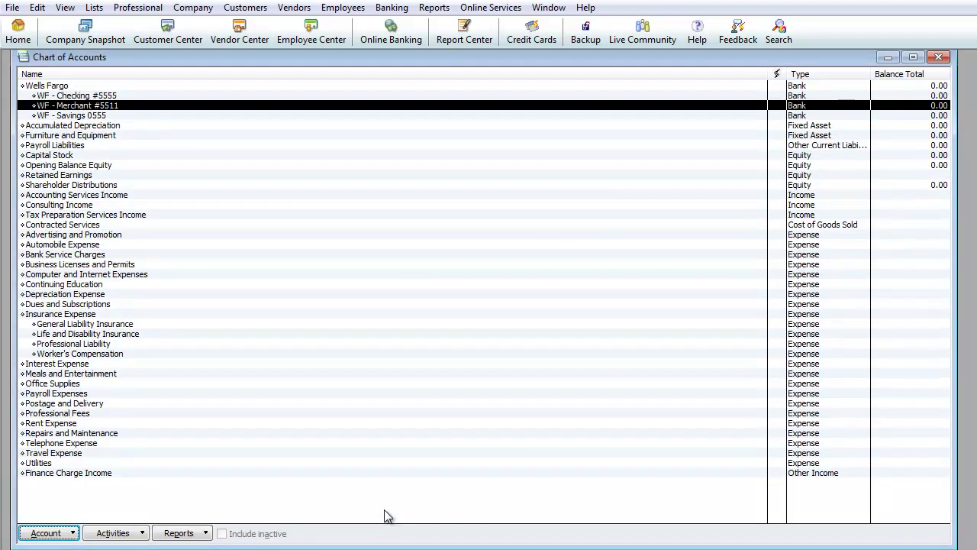
left_click(55, 87)
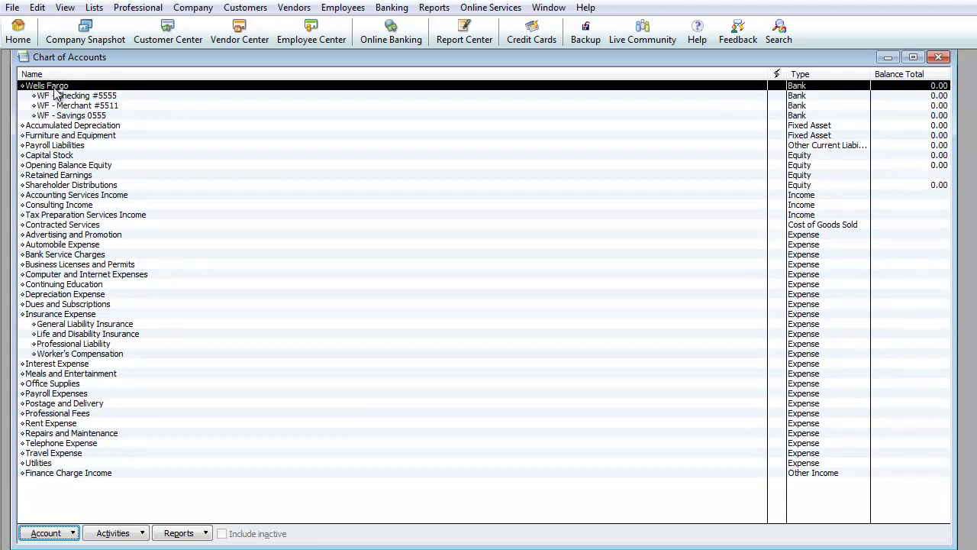
left_click(68, 96)
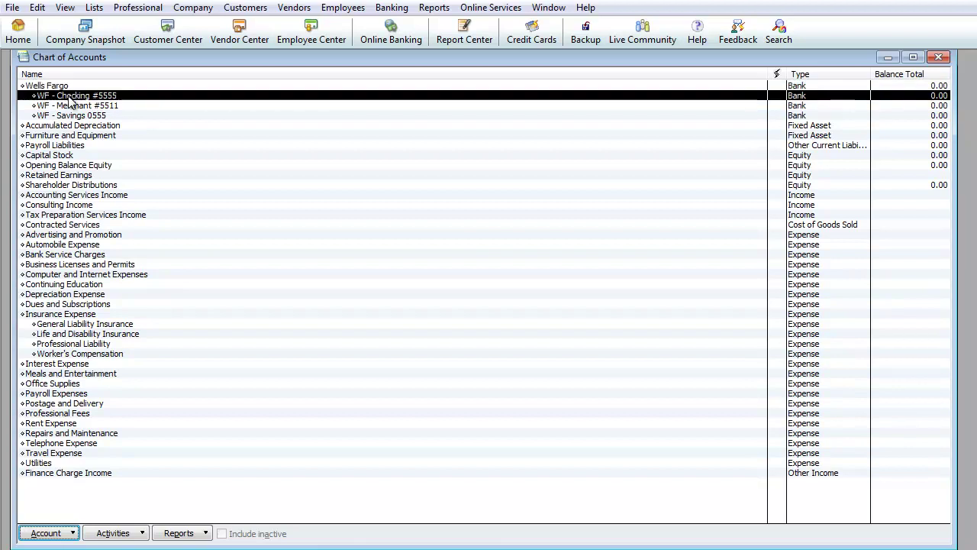
left_click(72, 106)
left_click(76, 115)
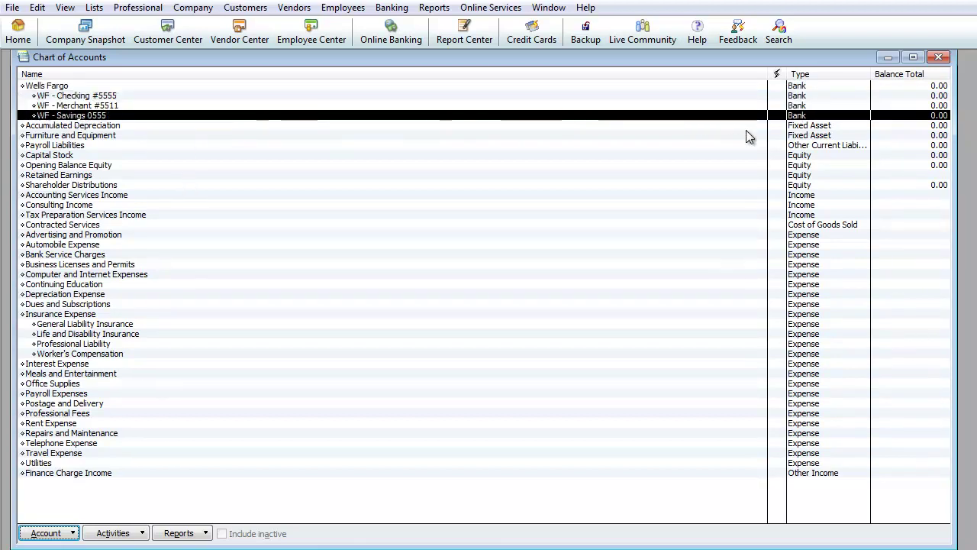
left_click(938, 87)
left_click(938, 95)
left_click(937, 106)
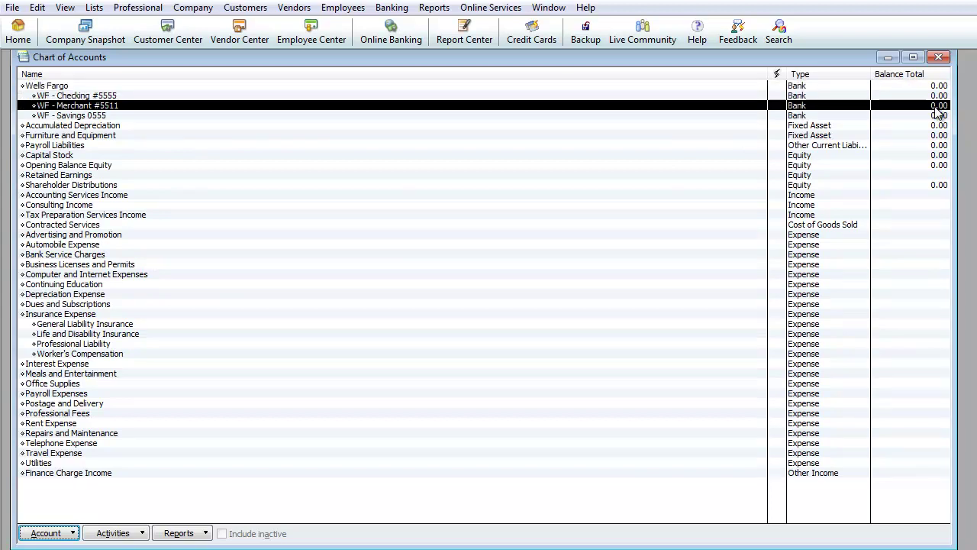
left_click(938, 115)
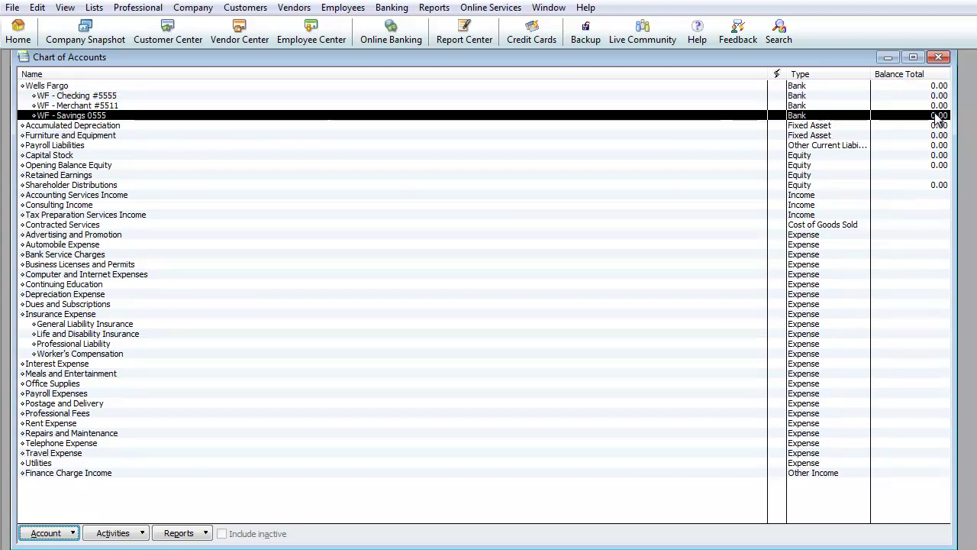
left_click(89, 96)
left_click(95, 105)
left_click(93, 116)
left_click(94, 105)
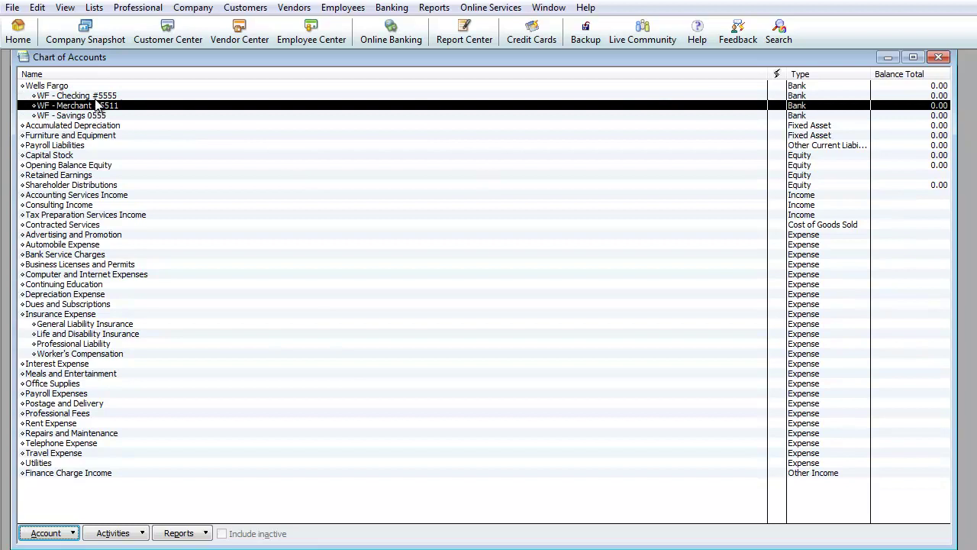
left_click(94, 96)
left_click(94, 105)
left_click(96, 116)
left_click(61, 86)
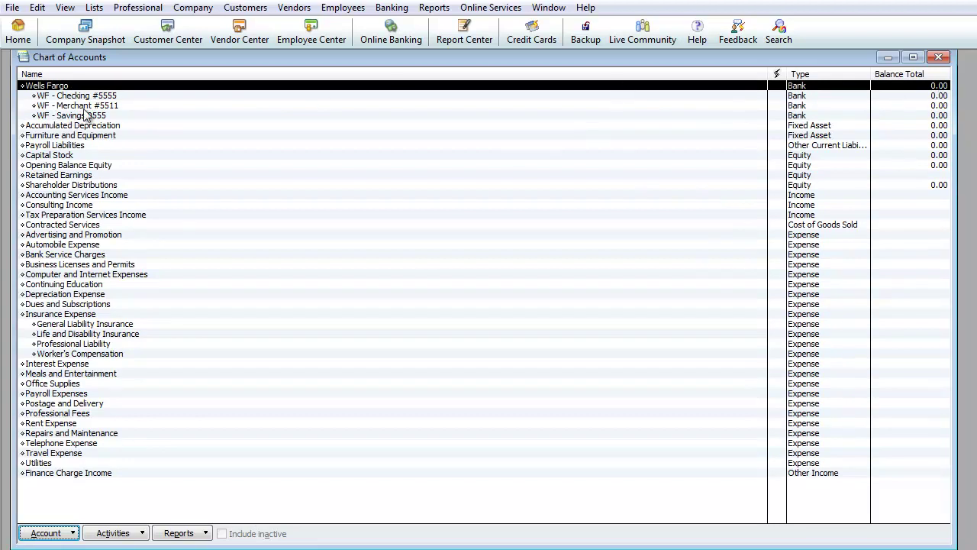
left_click(104, 97)
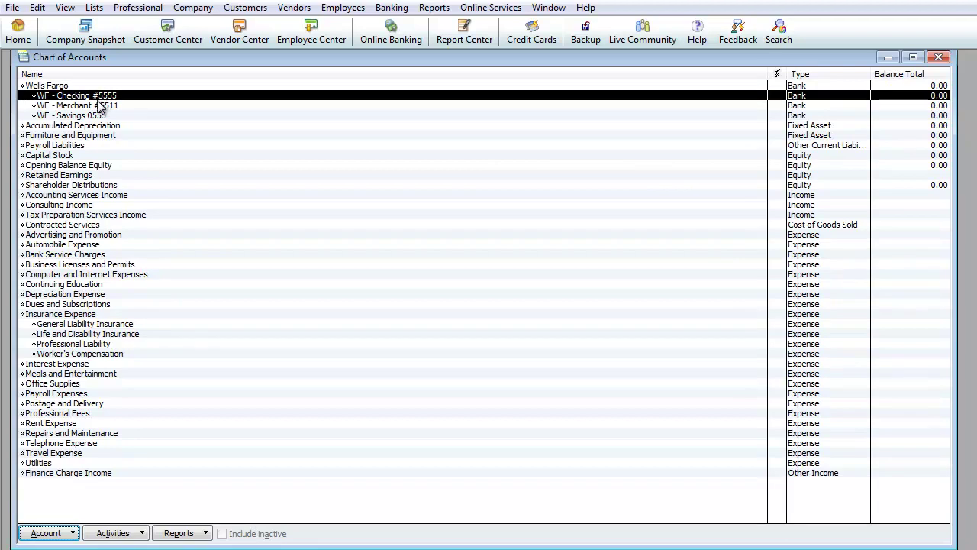
left_click(104, 107)
left_click(95, 117)
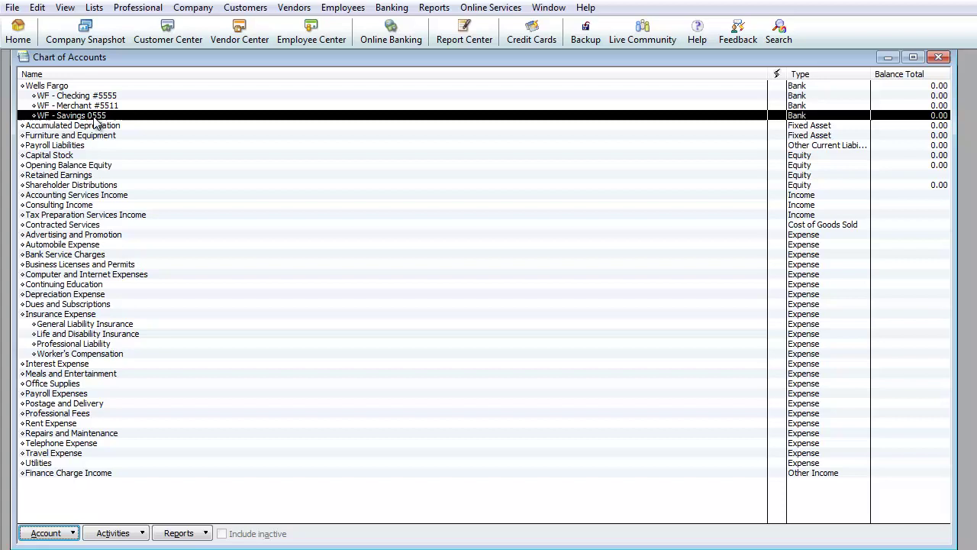
Step: Edit the savings sub-account, inserting '#' so it reads 'WF - Savings #0555', and save
right_click(94, 118)
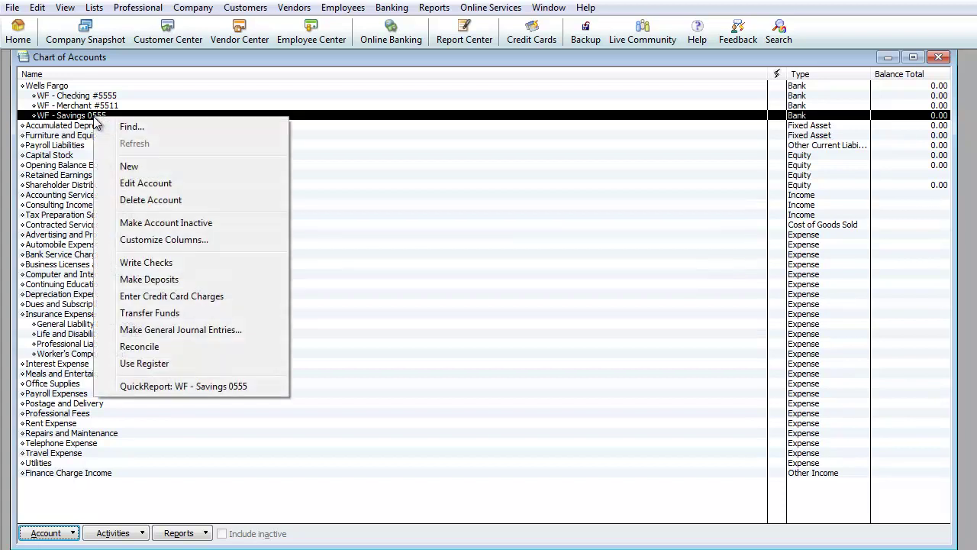
left_click(141, 187)
left_click(301, 262)
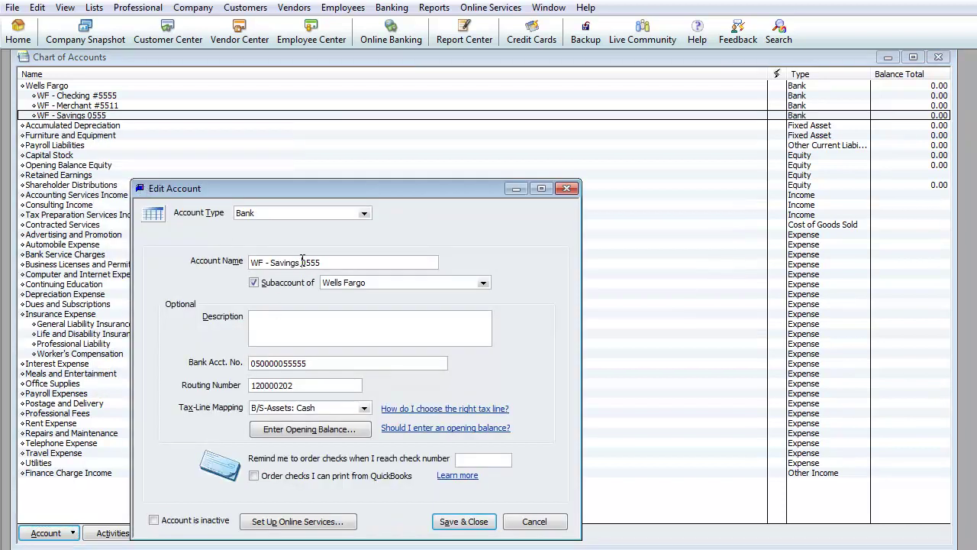
type("#")
left_click(475, 522)
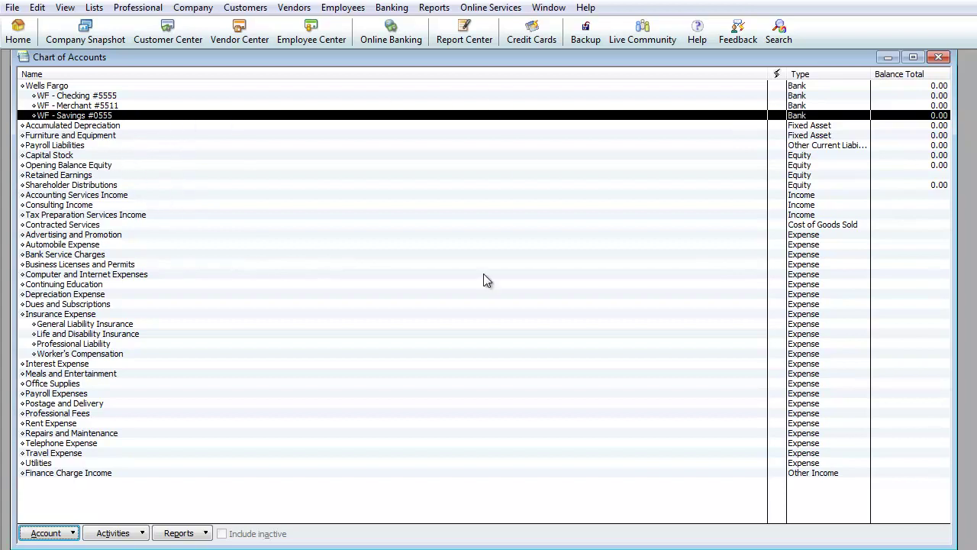
Step: Try Name, Type and Balance Total sorts, ending on Name descending so Wells Fargo leads
left_click(80, 74)
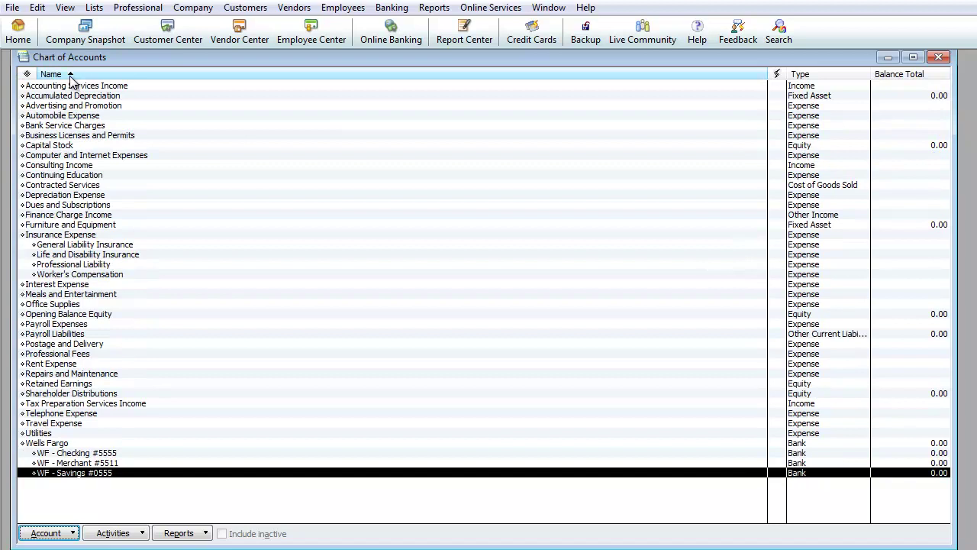
left_click(105, 74)
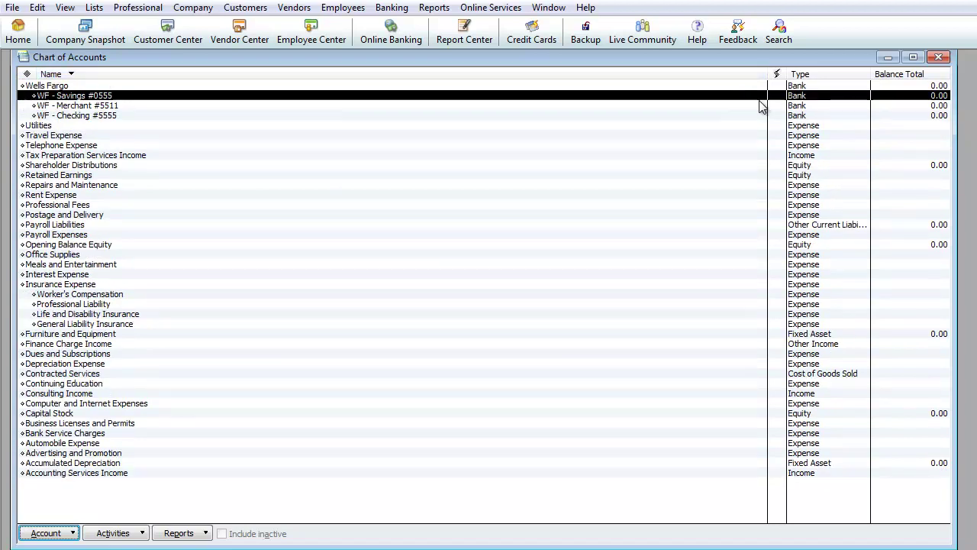
left_click(818, 76)
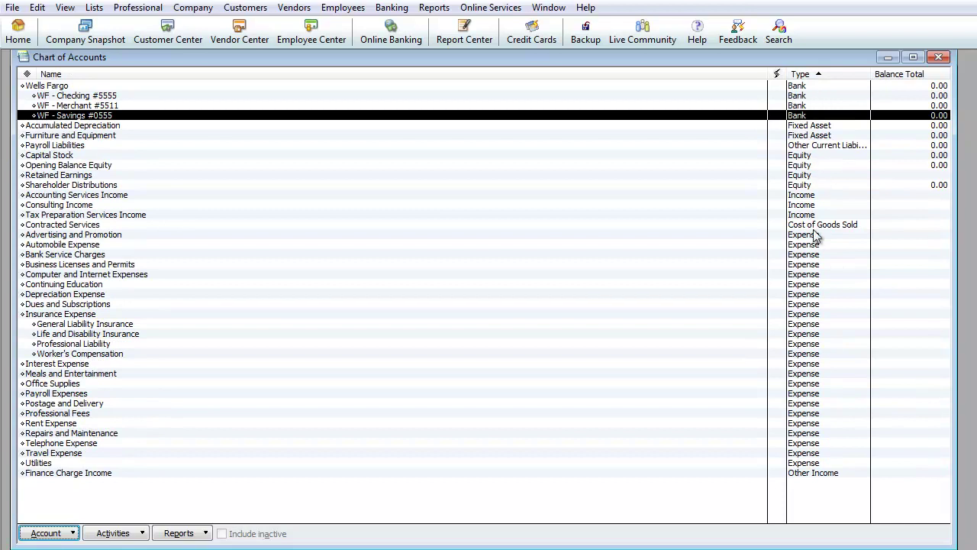
left_click(913, 75)
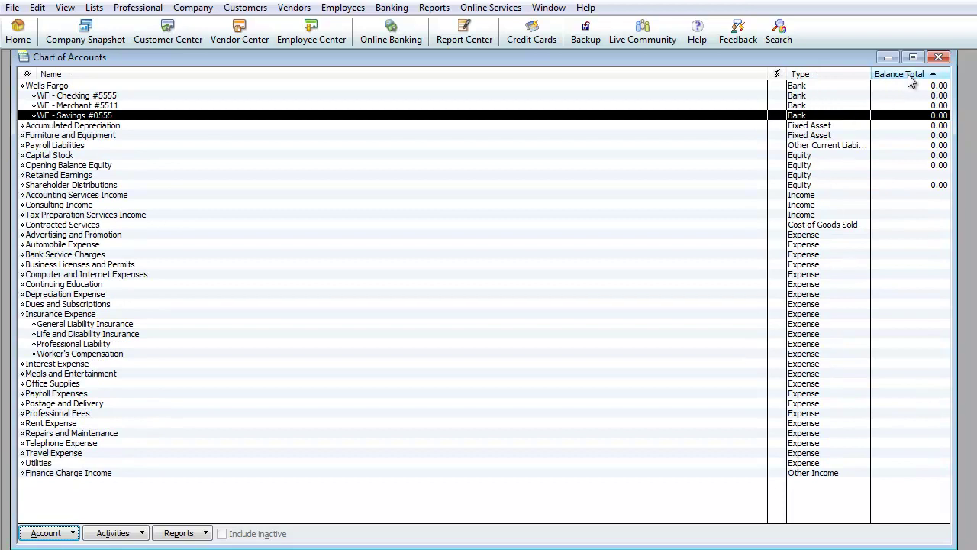
left_click(809, 74)
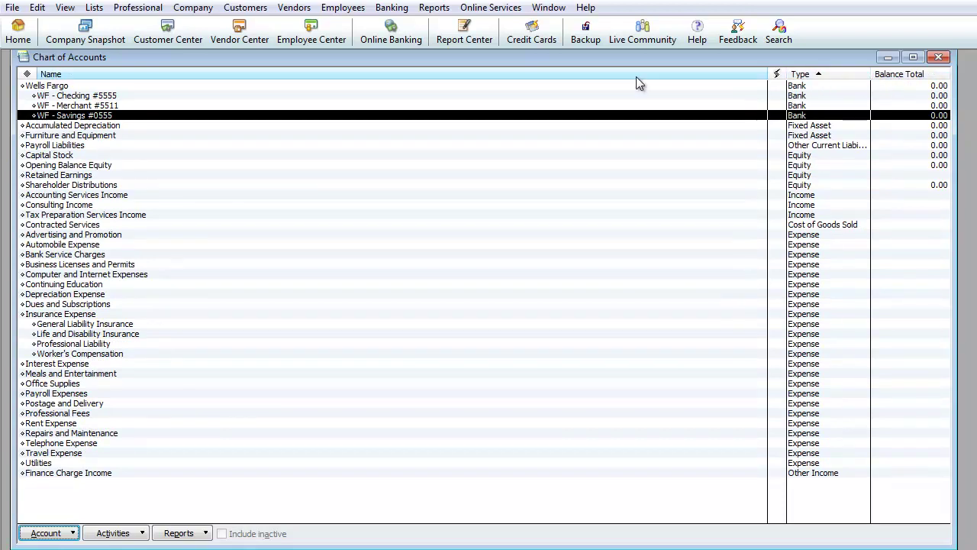
left_click(400, 79)
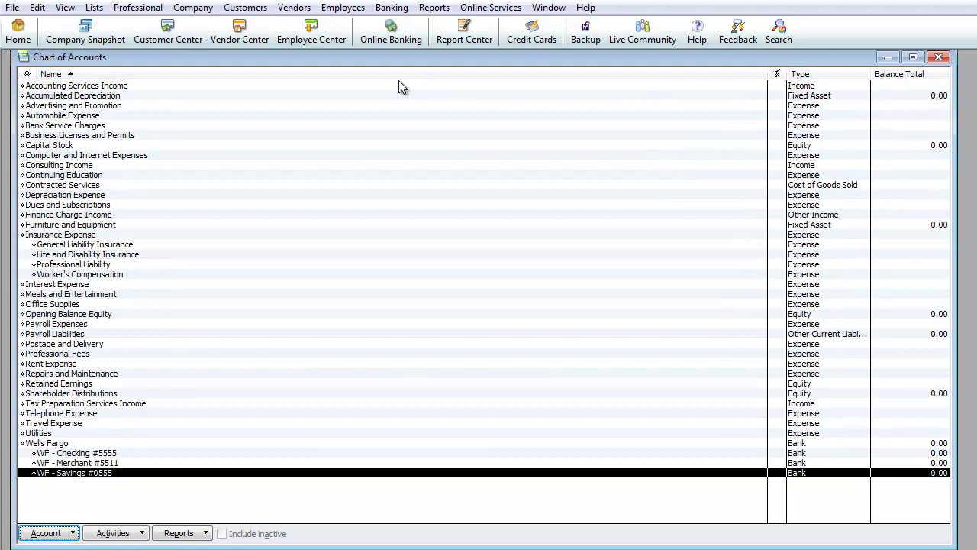
left_click(357, 80)
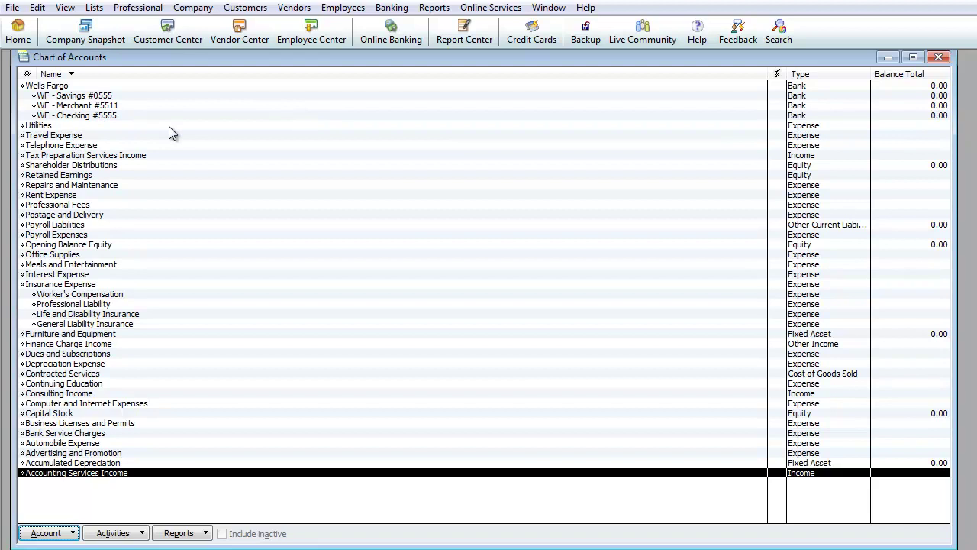
Step: Widen the Type column and review Wells Fargo's Savings #0555, Merchant #5511 and Checking #5555 sub-accounts
left_click_drag(768, 74, 738, 87)
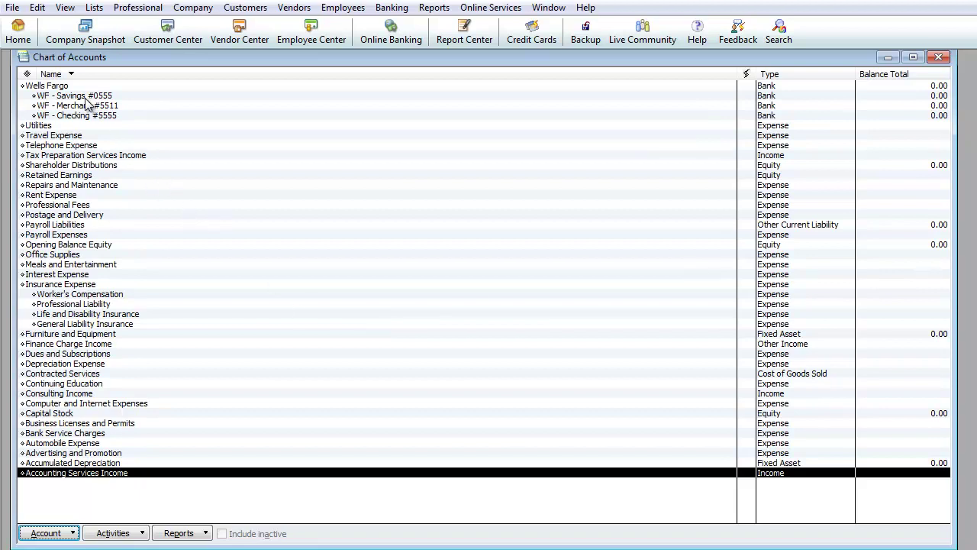
left_click(55, 88)
left_click(57, 96)
left_click(67, 115)
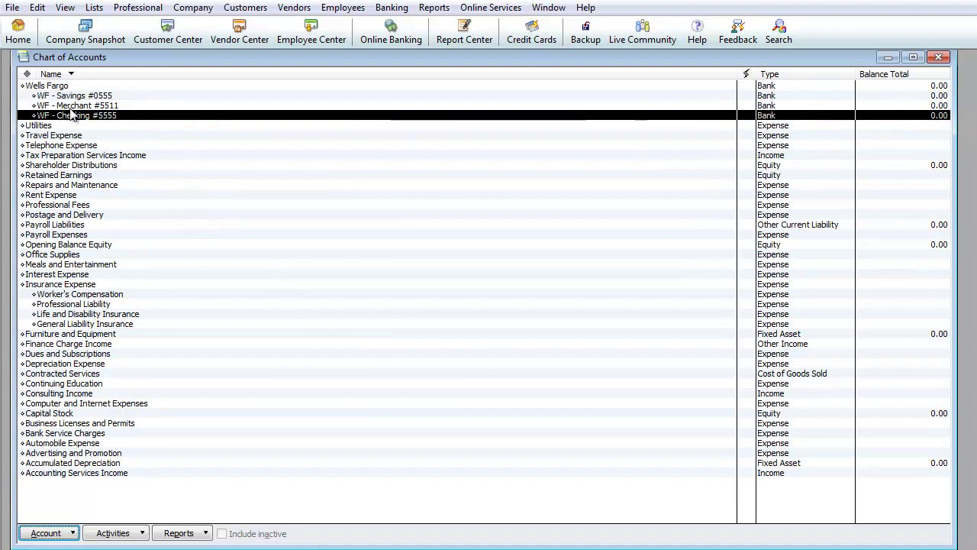
left_click(77, 105)
left_click(74, 95)
left_click(72, 87)
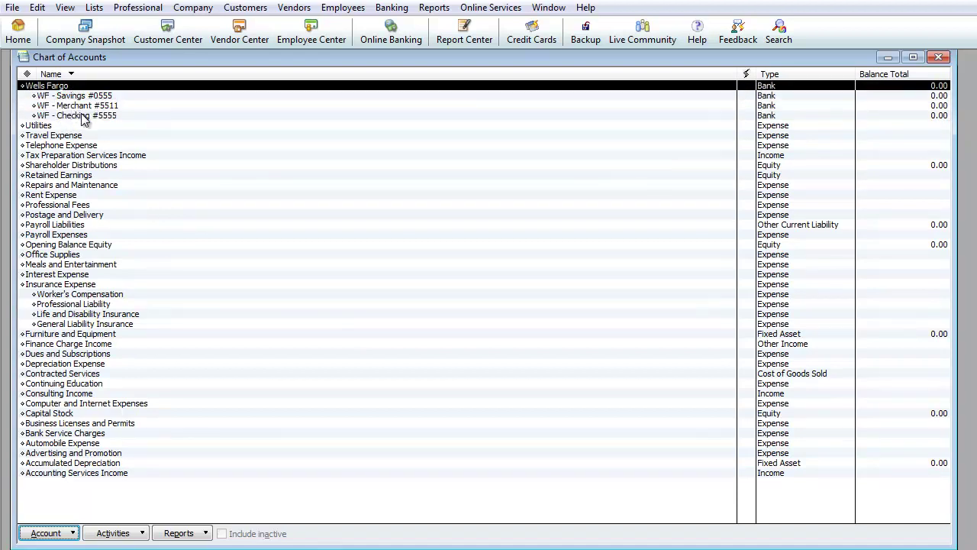
Step: Start a new account of type Credit Card
left_click(73, 532)
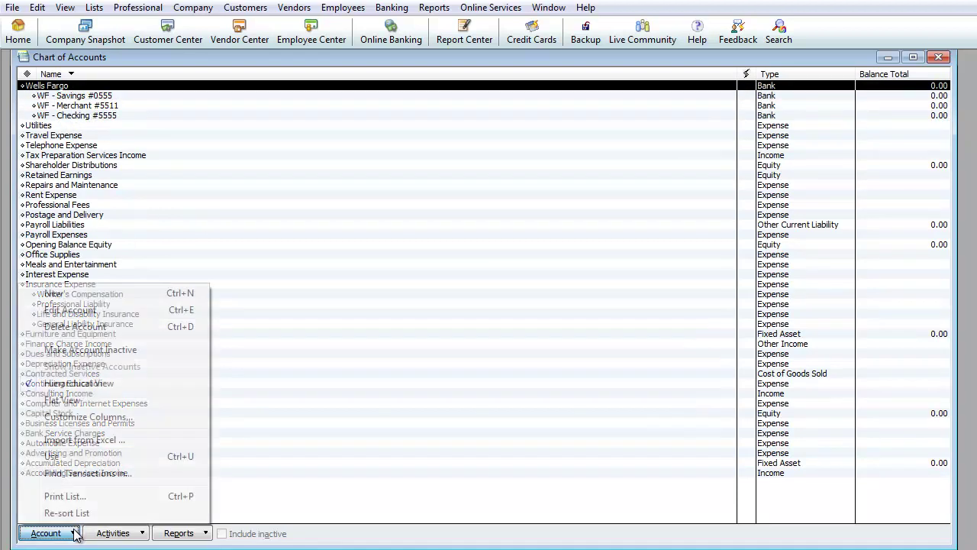
left_click(79, 295)
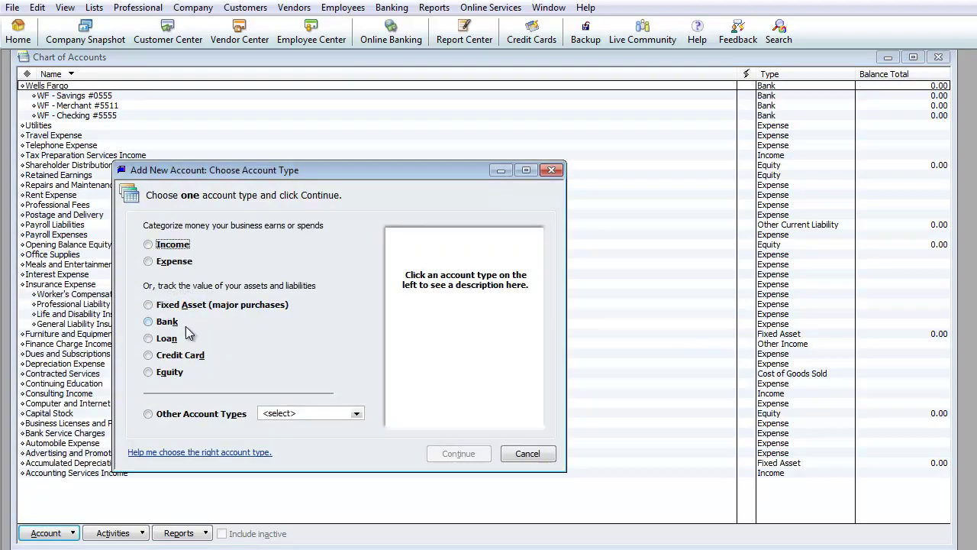
left_click(163, 356)
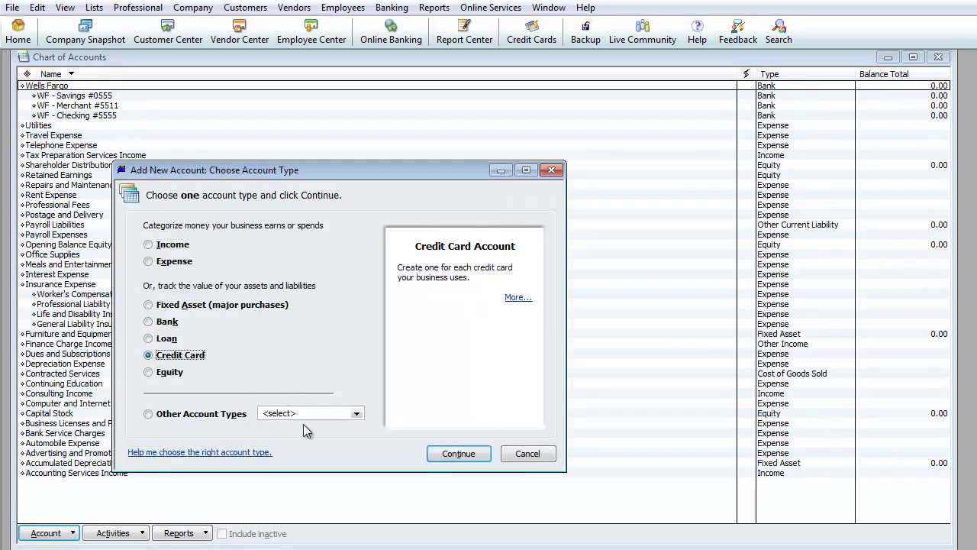
left_click(454, 456)
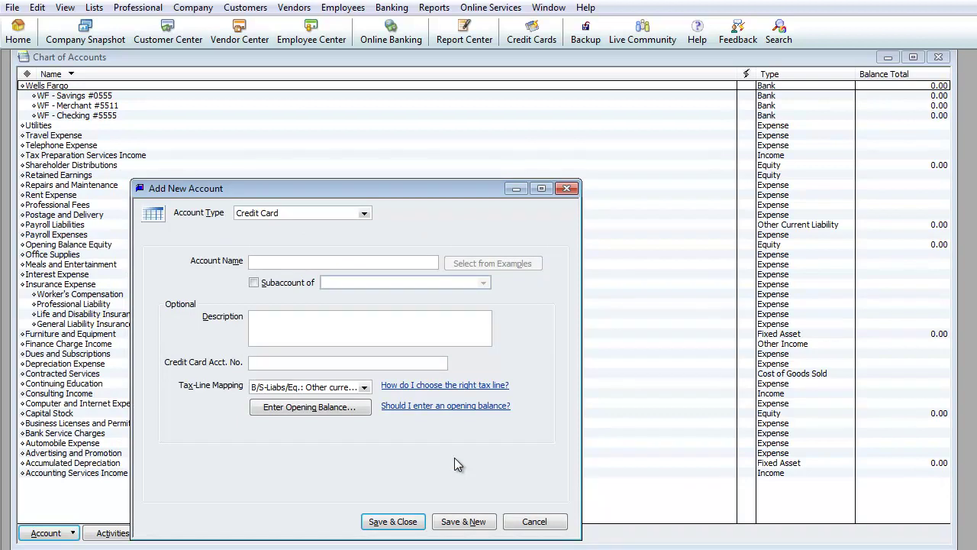
Step: Enter the card's account name, correcting it to 'AMEX - Platinum #0000'
type("Amex - Platinum #05555")
left_click_drag(345, 263, 253, 264)
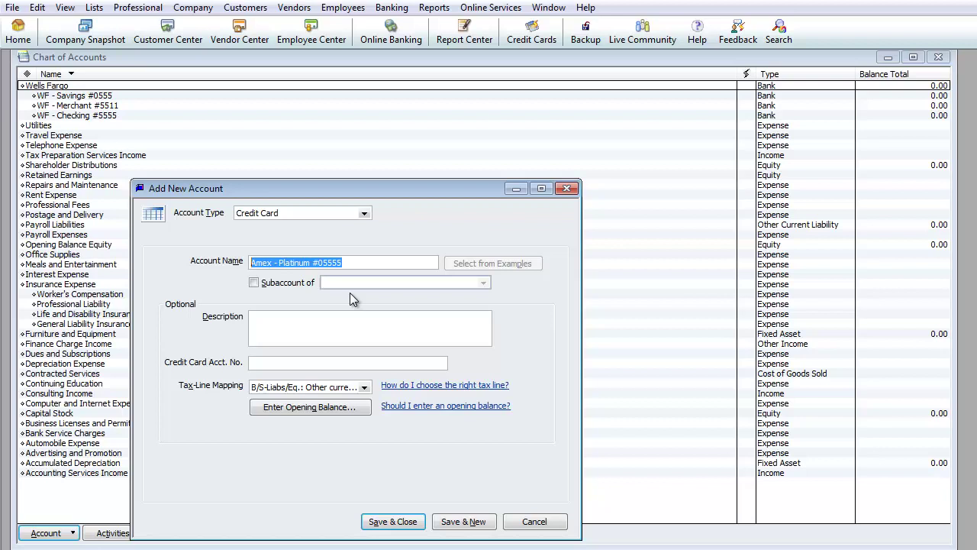
type("Credit Cards")
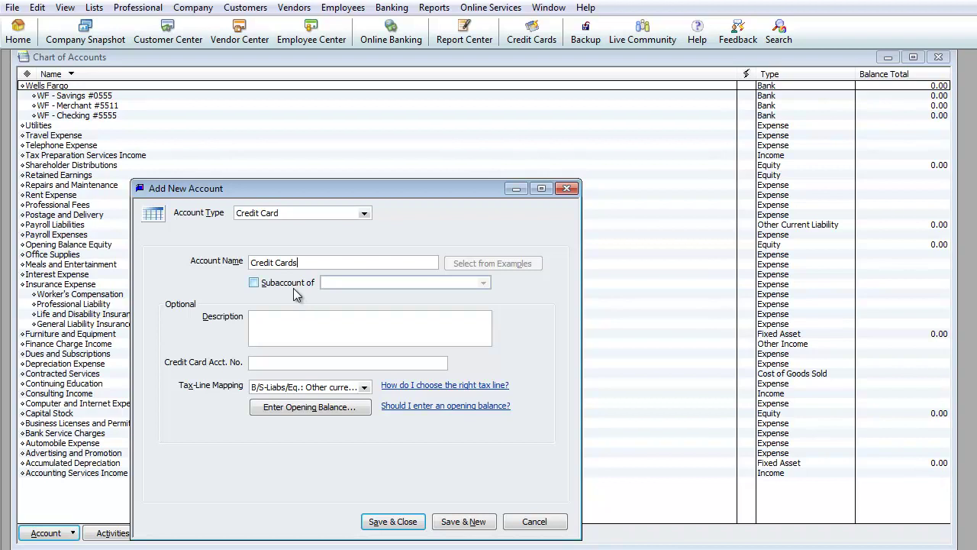
left_click_drag(304, 263, 244, 264)
type("American")
key("BackSpace")
key("BackSpace")
key("BackSpace")
key("BackSpace")
key("BackSpace")
key("BackSpace")
key("BackSpace")
type("MEX -")
key("BackSpace")
type("- Platinum e3")
key("BackSpace")
key("BackSpace")
type("#0000")
Step: Fix the name ending to #0505 and fill in the Credit Card Acct. No. field
key("Tab")
key("shift+Tab")
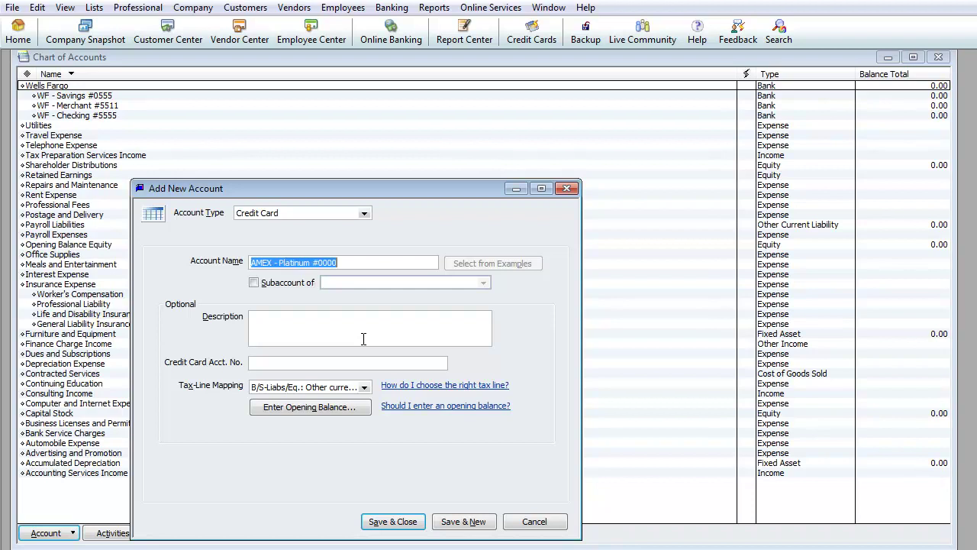
key("End")
key("BackSpace")
key("BackSpace")
key("BackSpace")
key("BackSpace")
type("0505")
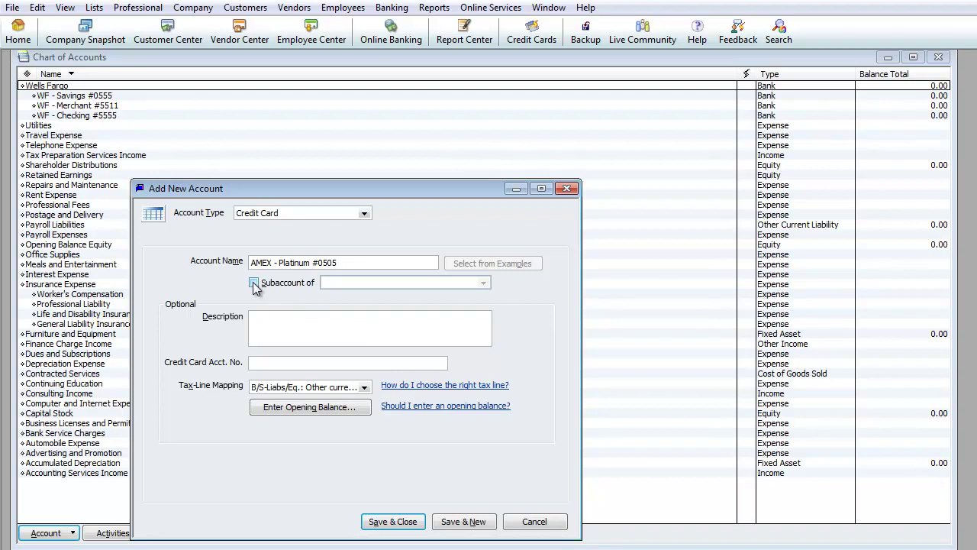
left_click(277, 365)
type("3711-111111-1111")
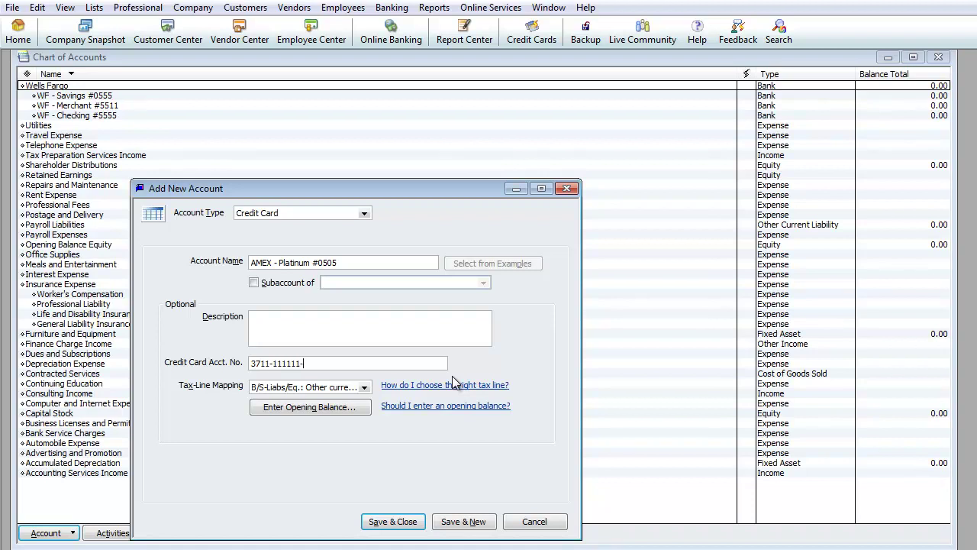
Step: Save the AMEX card and enter the next card as 'MC - Citibank #0505' with its card number
left_click(468, 522)
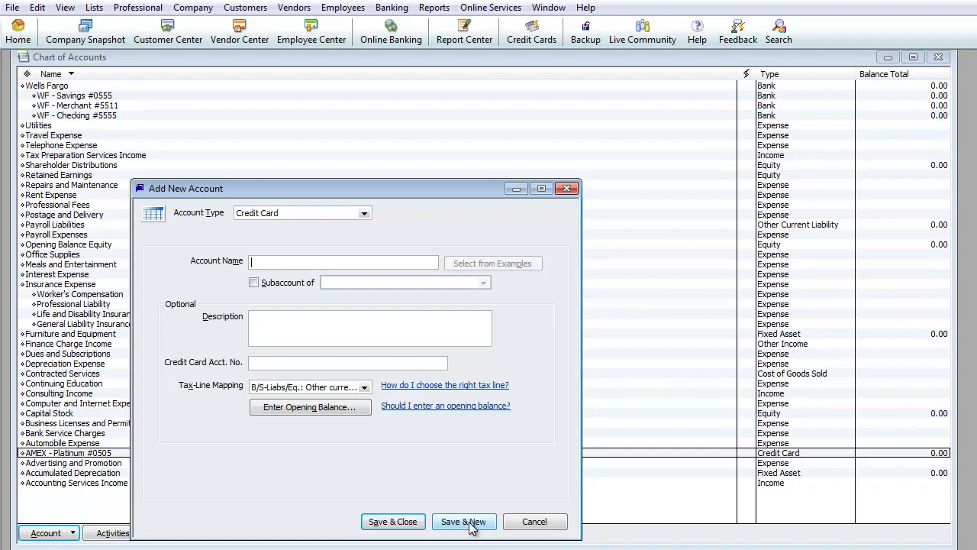
type("Citi Ba")
key("BackSpace")
key("BackSpace")
key("BackSpace")
type("bank - MC")
key("BackSpace")
key("BackSpace")
key("BackSpace")
key("BackSpace")
key("BackSpace")
key("BackSpace")
key("BackSpace")
key("BackSpace")
key("BackSpace")
key("BackSpace")
key("BackSpace")
key("BackSpace")
key("BackSpace")
type("Mas")
key("BackSpace")
key("BackSpace")
type("C - Citibank")
type(" #0505")
type("5")
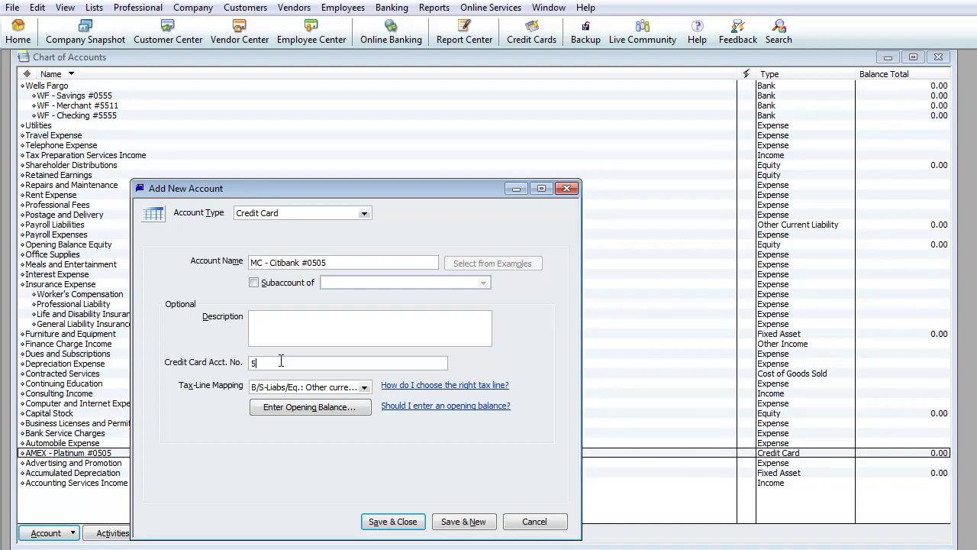
type("411-1111-1111-1111")
Step: Save the MC - Citibank #0505 account and dismiss the blank follow-up form
left_click(463, 522)
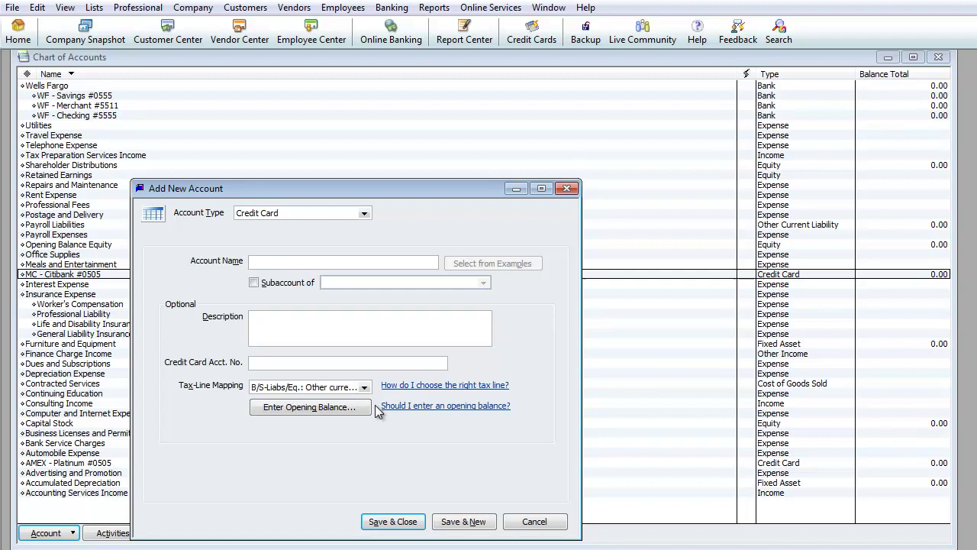
left_click_drag(301, 190, 513, 186)
key("Escape")
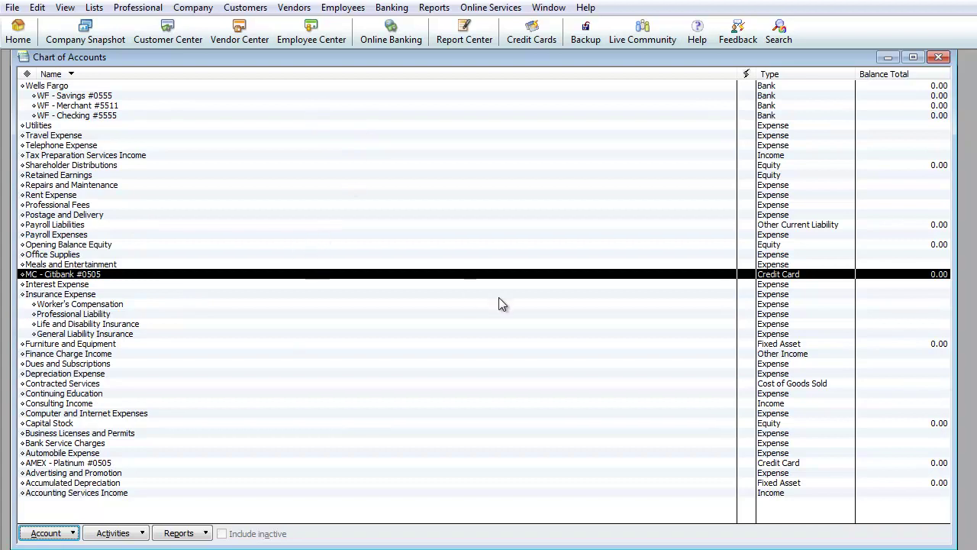
Step: Sort accounts by Type ascending and check the bank, asset, card and income groupings
left_click(799, 74)
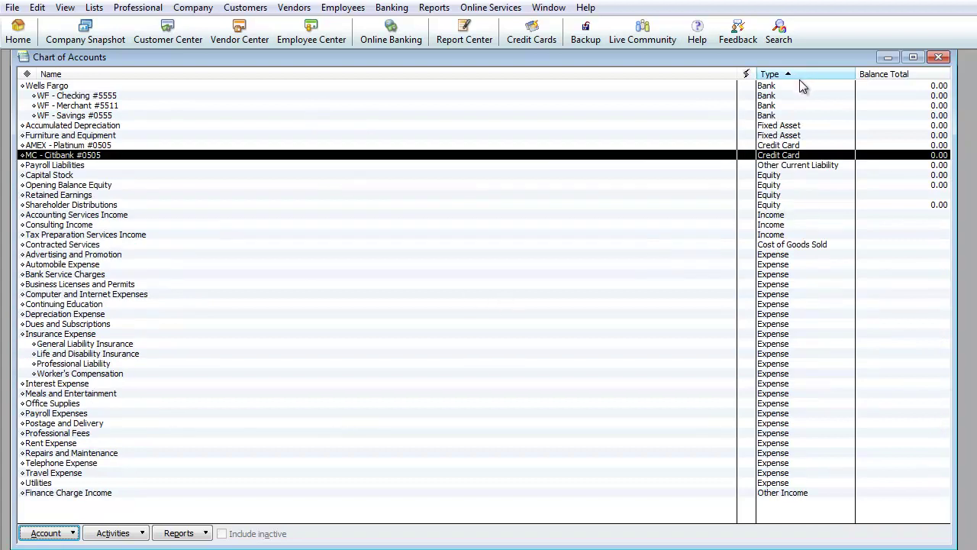
left_click(771, 147)
left_click(771, 156)
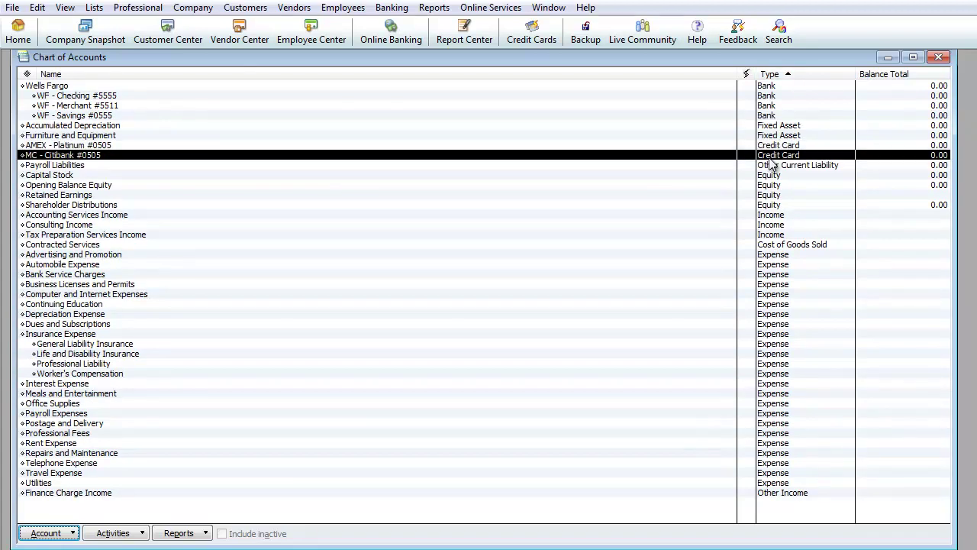
key("Up")
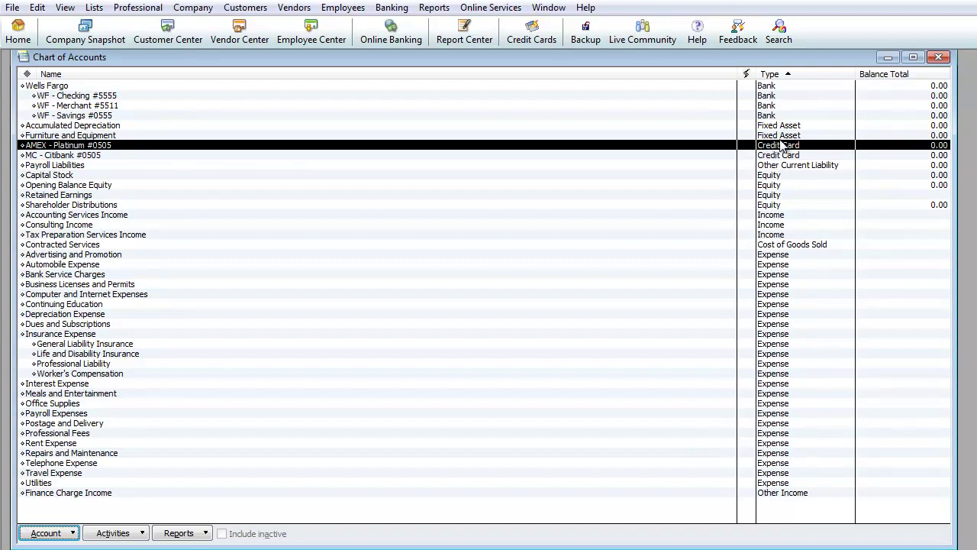
left_click(791, 90)
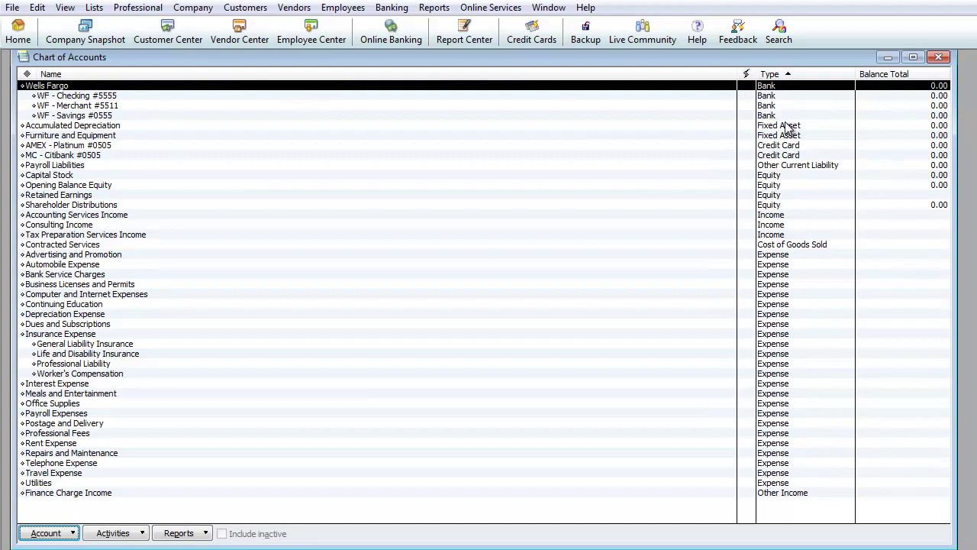
left_click(790, 135)
left_click(790, 158)
left_click(780, 215)
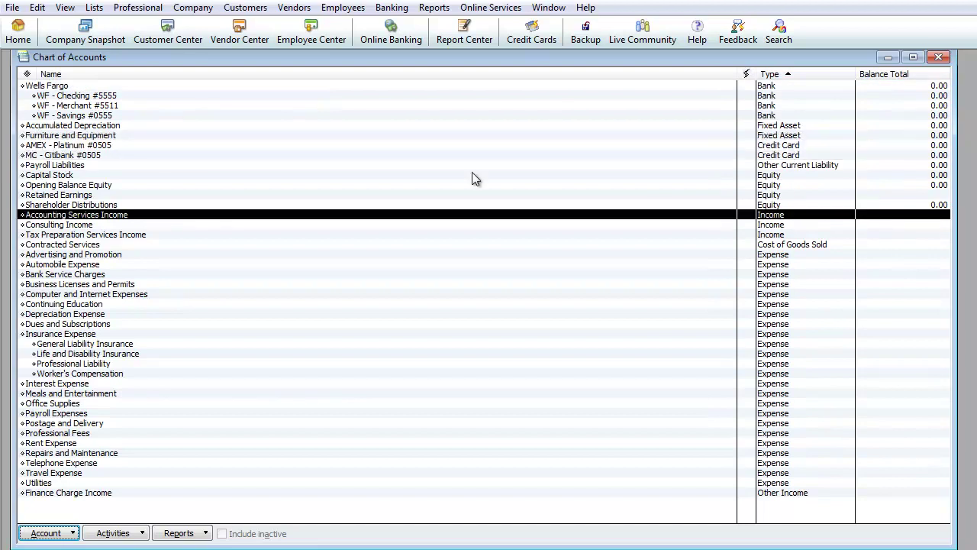
left_click(55, 97)
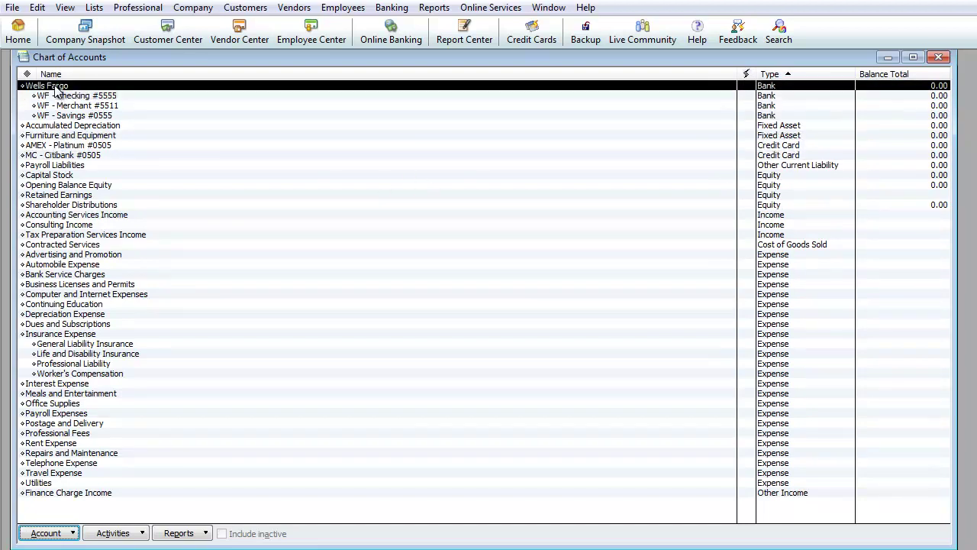
left_click(55, 87)
Step: Open a new account form and cancel the leftover credit card form
left_click(74, 533)
left_click(53, 293)
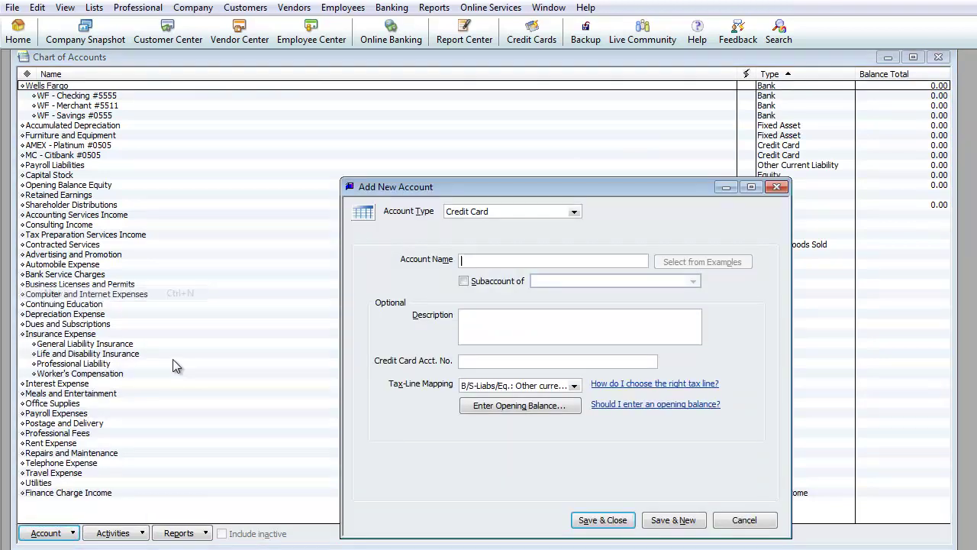
left_click_drag(477, 191, 401, 141)
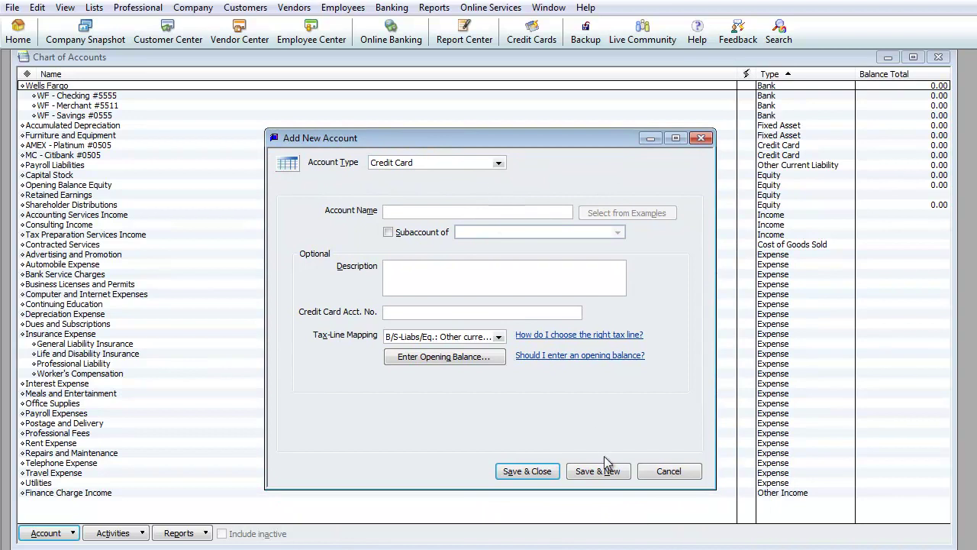
left_click(668, 473)
Step: Start another new account, compare the Income, Expense, Bank and Credit Card types, then continue with Equity
left_click(72, 531)
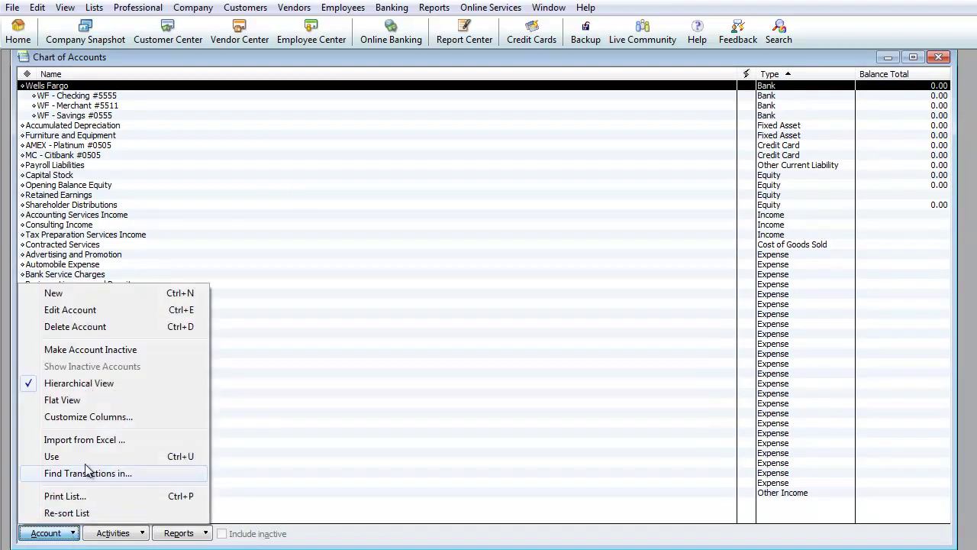
left_click(83, 294)
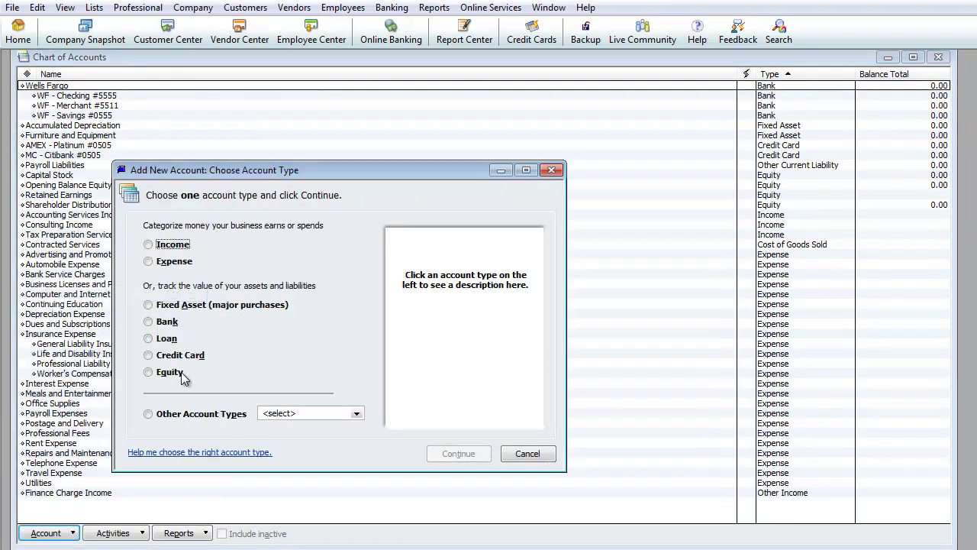
left_click(165, 245)
left_click(170, 261)
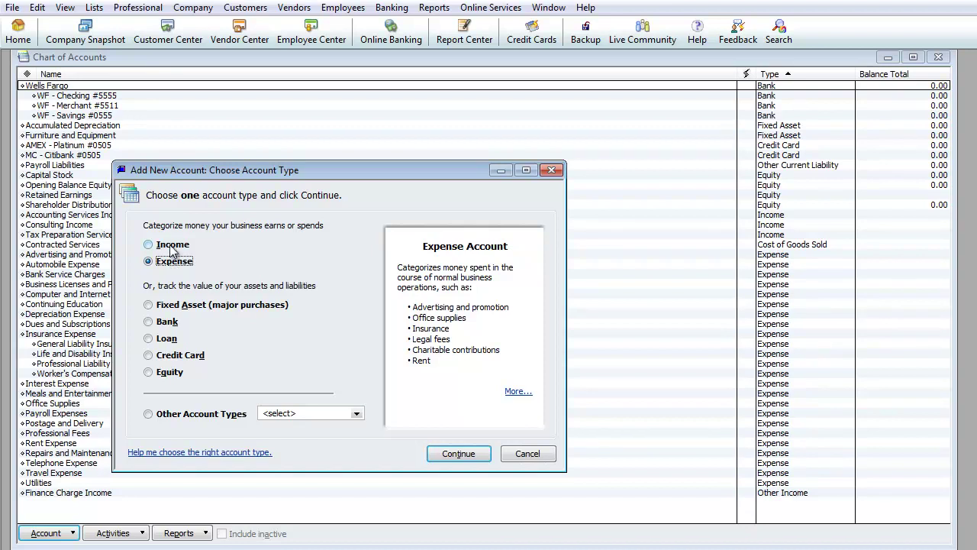
left_click(171, 245)
left_click(168, 262)
left_click(167, 245)
left_click(169, 263)
left_click(169, 323)
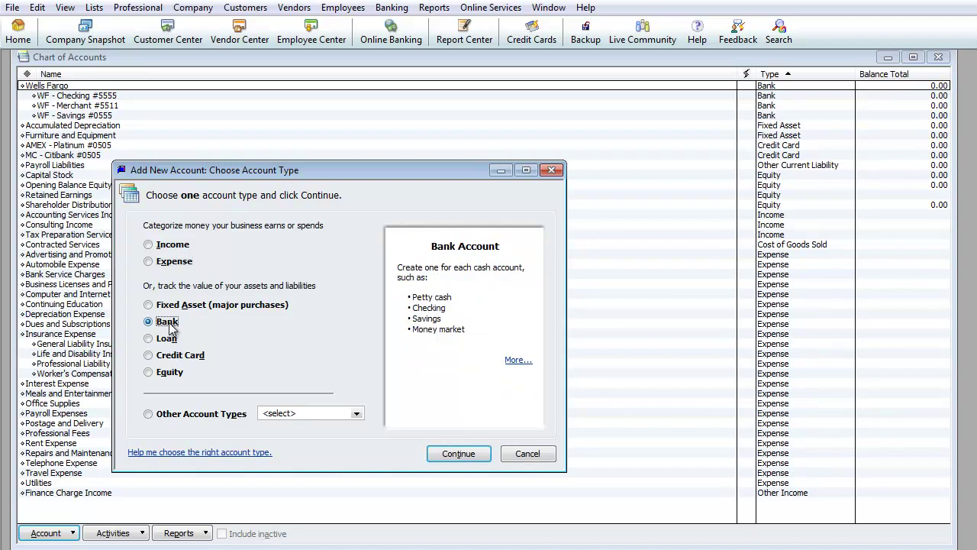
left_click(196, 359)
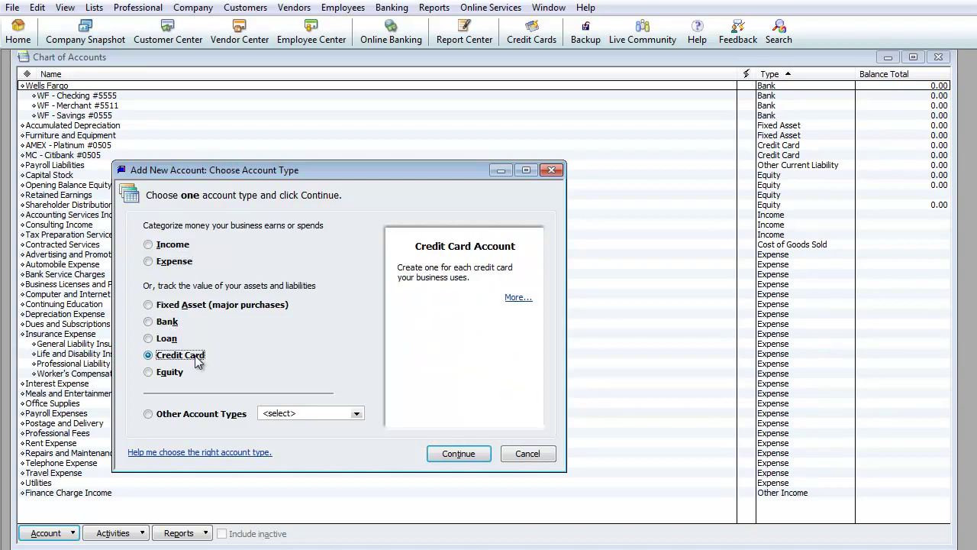
left_click(149, 373)
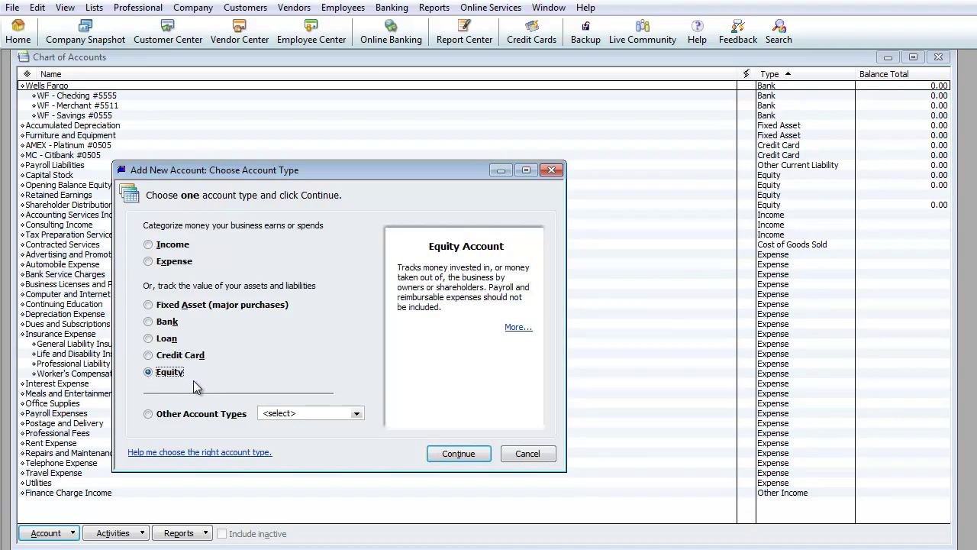
left_click(460, 453)
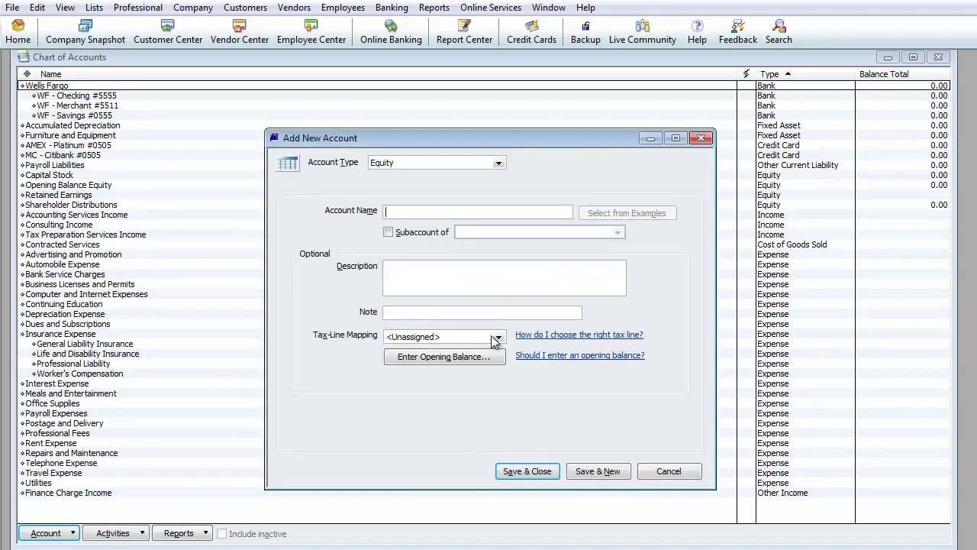
Step: Name the Equity account 'Loans Payable Officer' and save and close it
type("Loans Payable Officer")
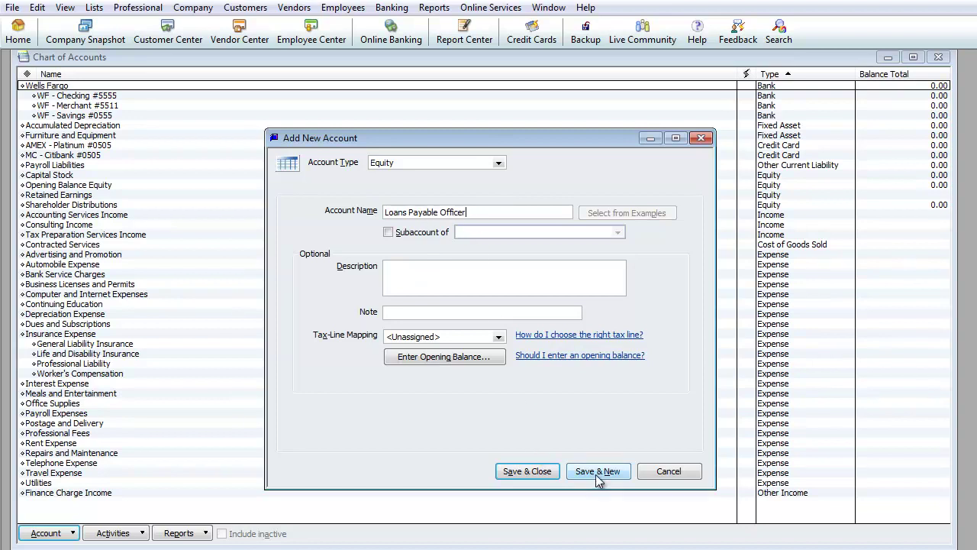
left_click(538, 471)
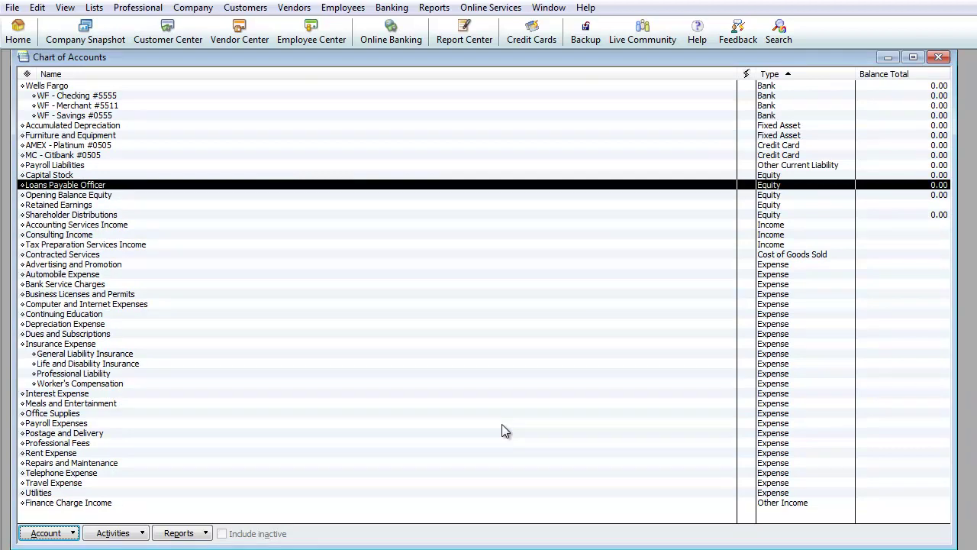
key("Down")
key("Down")
key("Down")
key("Down")
key("Down")
key("Down")
key("Down")
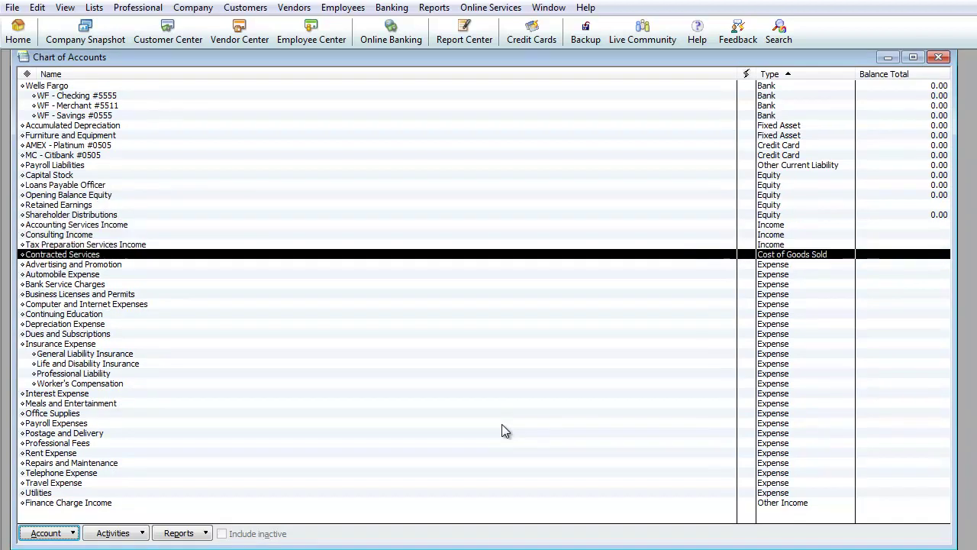
key("Down")
key("Down")
key("Down")
key("Down")
key("Down")
key("Down")
key("Down")
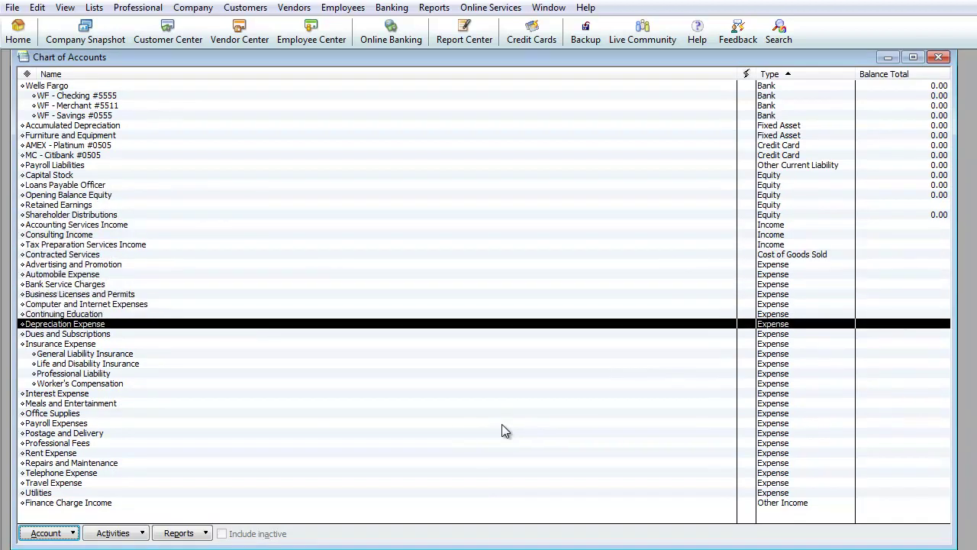
key("Down")
key("Down")
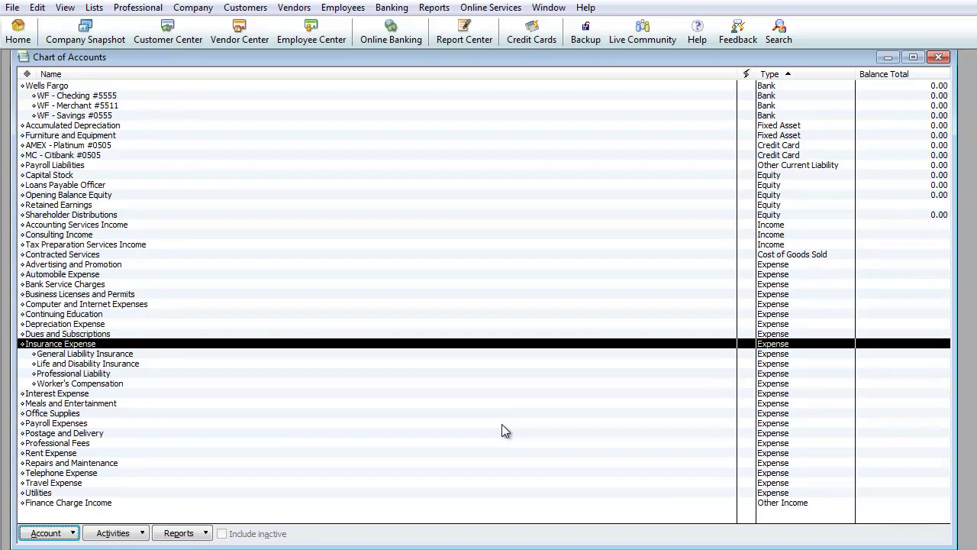
key("Down")
key("Down")
key("Down")
key("Down")
key("Down")
key("Down")
key("Down")
key("Down")
key("Down")
key("Down")
key("Down")
key("Down")
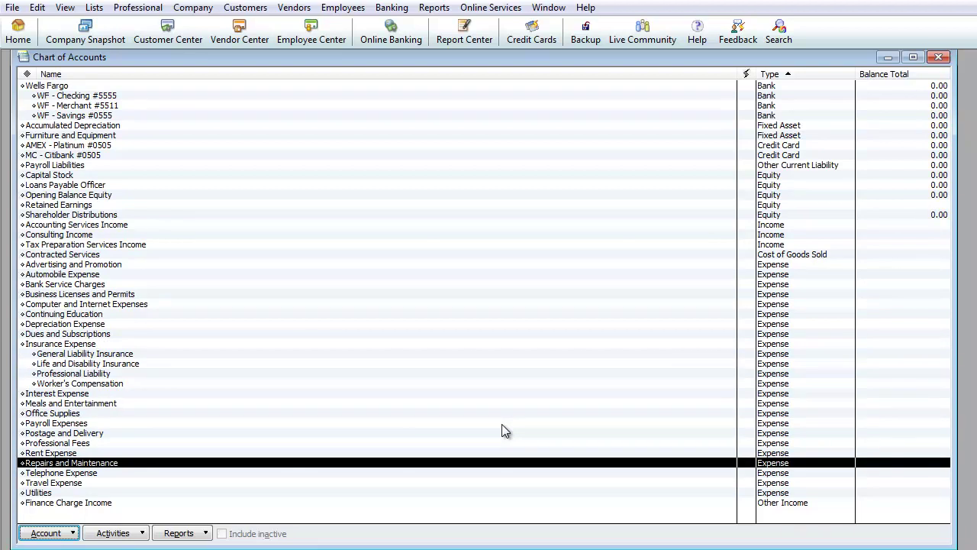
key("Up")
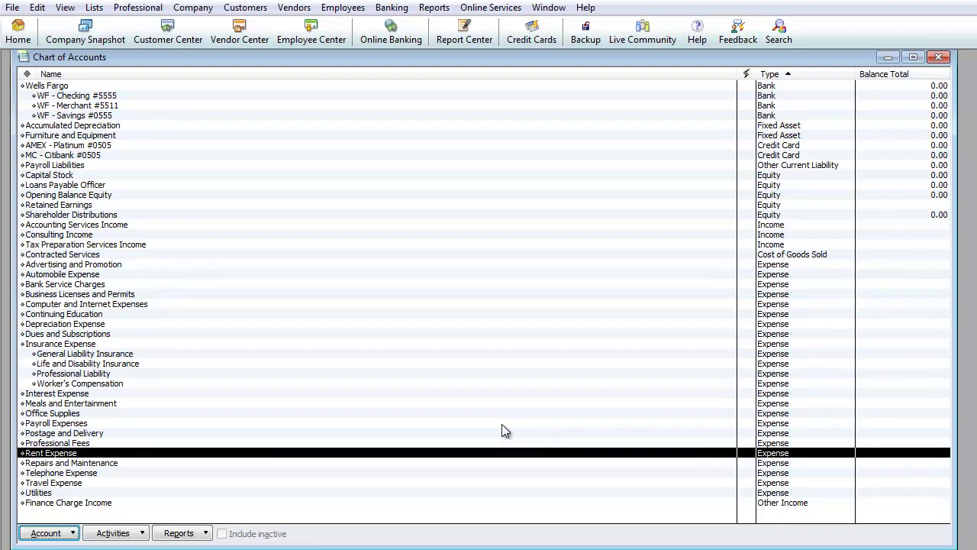
key("Down")
key("Down")
key("Down")
key("Down")
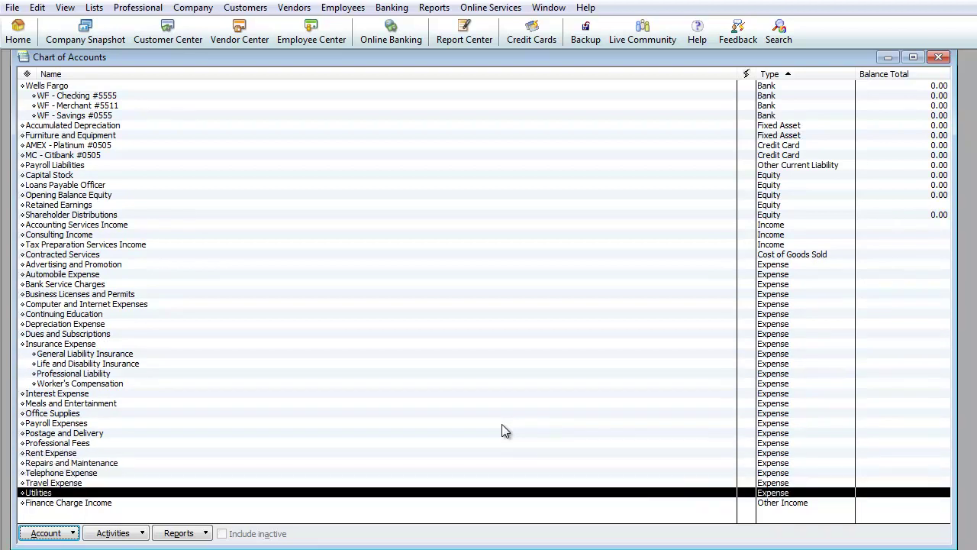
key("Up")
key("Up")
key("Up")
key("Up")
key("Up")
key("Up")
key("Up")
key("Up")
key("Up")
key("Up")
key("Up")
key("Up")
key("Up")
key("Up")
key("Up")
key("Up")
key("Up")
key("Up")
key("Up")
key("Up")
key("Up")
key("Up")
key("Up")
key("Up")
key("Up")
key("Up")
key("Up")
key("Up")
key("Up")
key("Up")
key("Up")
key("Up")
key("Up")
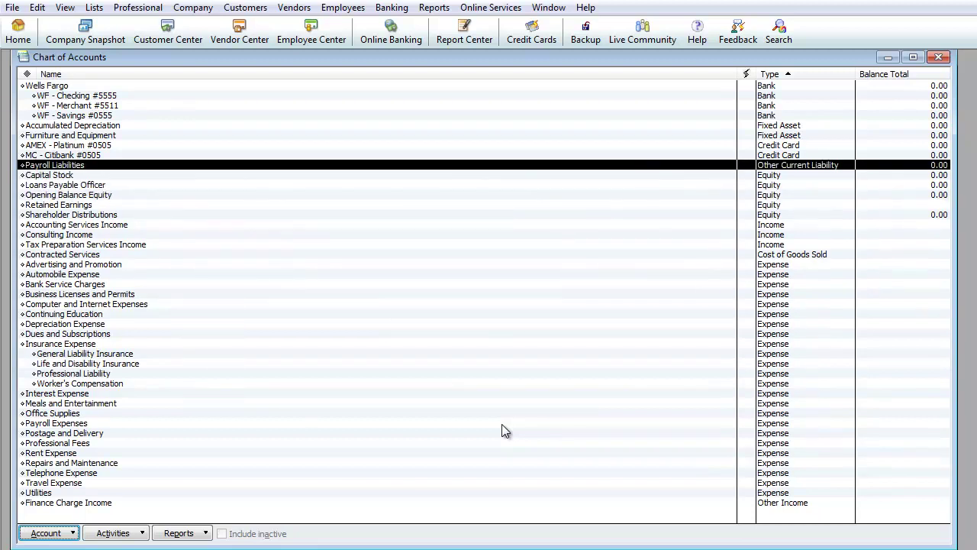
key("Up")
key("Up")
key("Up")
key("Up")
key("Up")
key("Up")
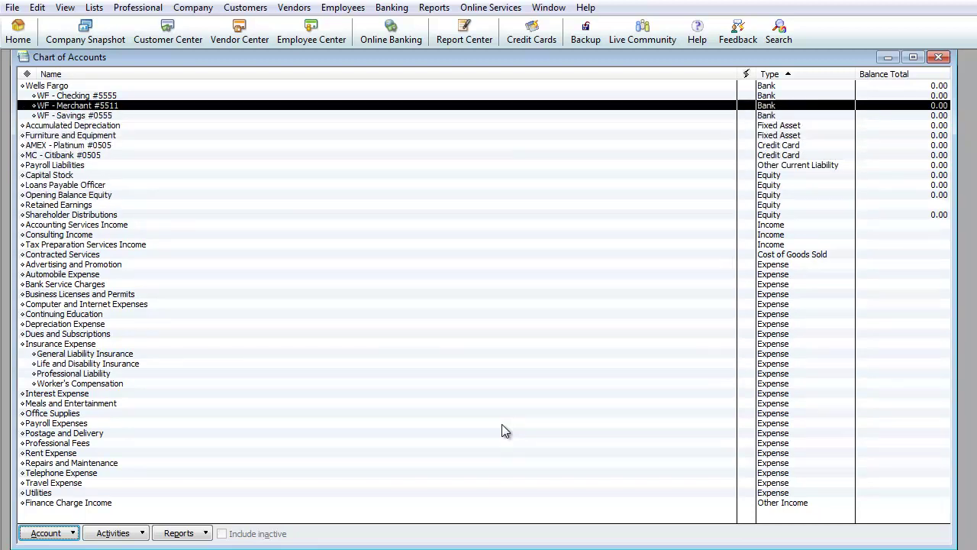
key("Up")
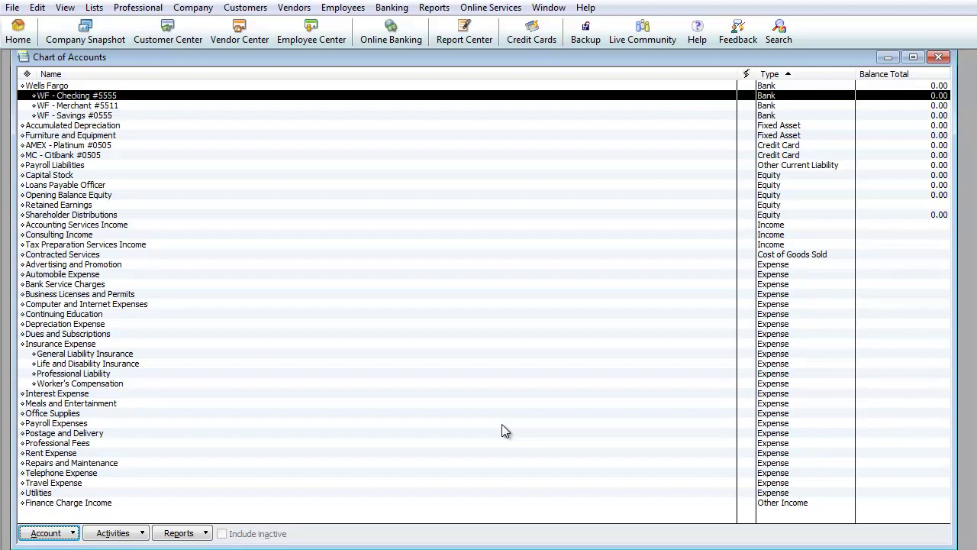